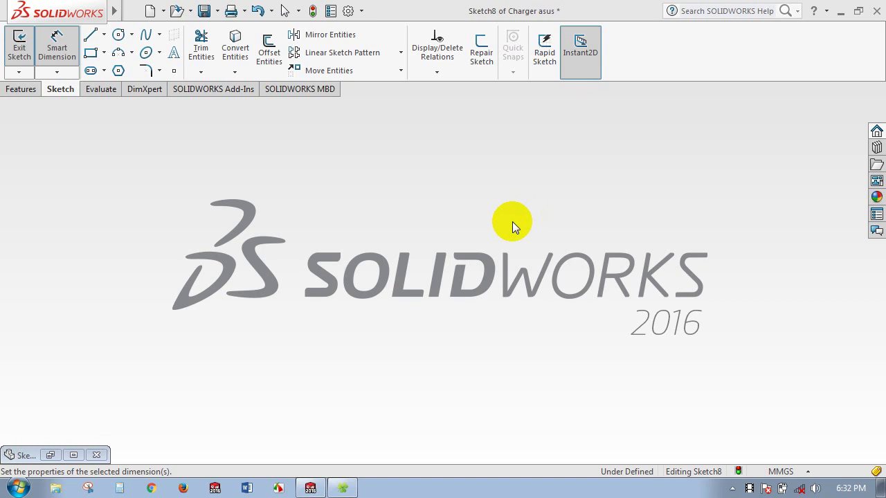
- Create a new blank Part document, Part1, with no sketch tool left active
left_click(105, 54)
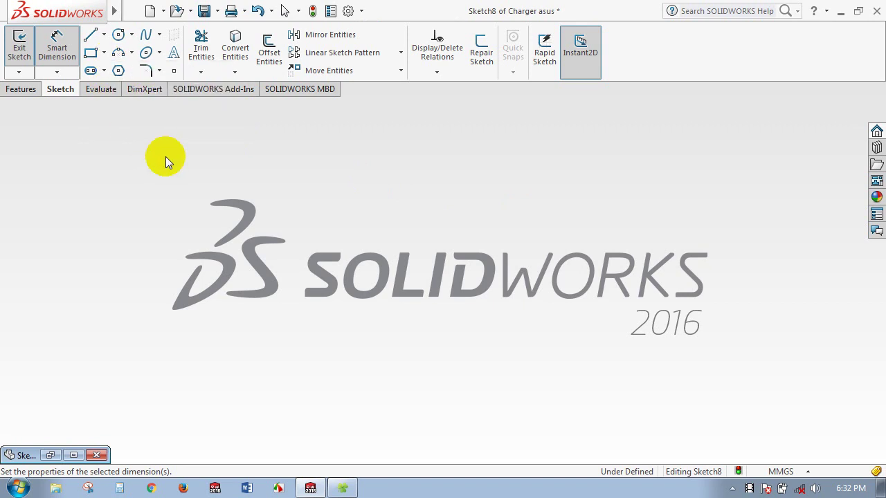
left_click(151, 12)
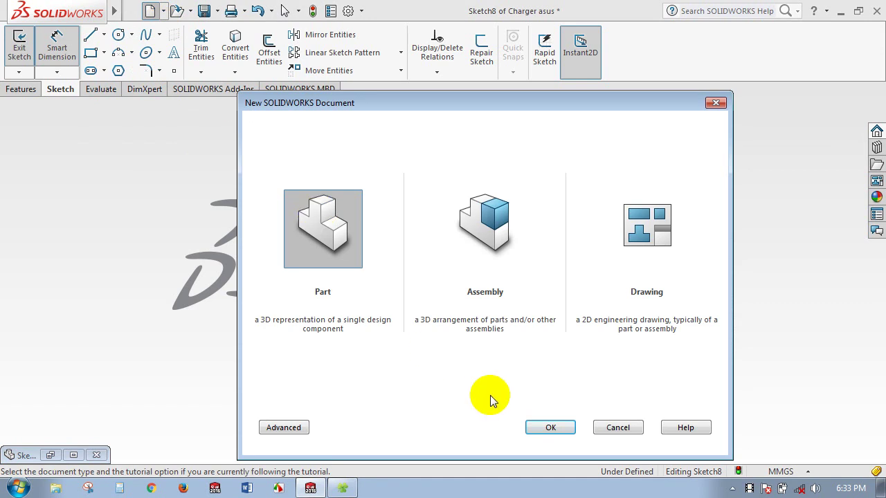
left_click(546, 428)
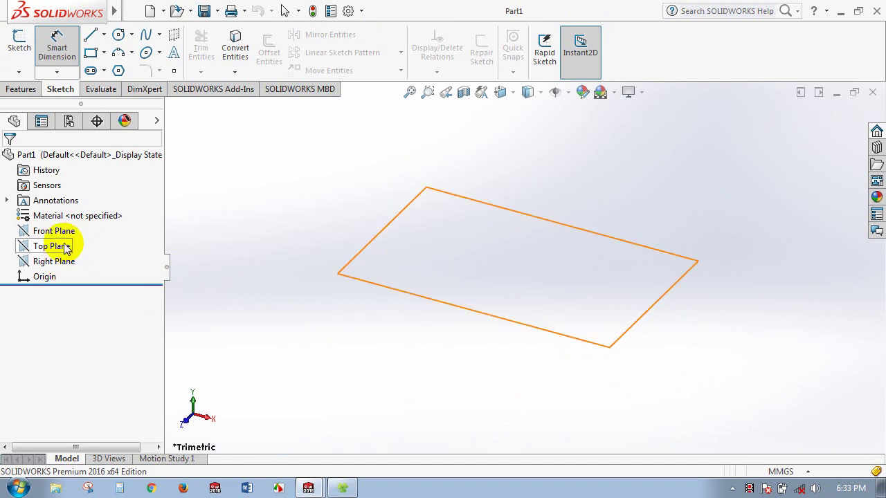
key("Escape")
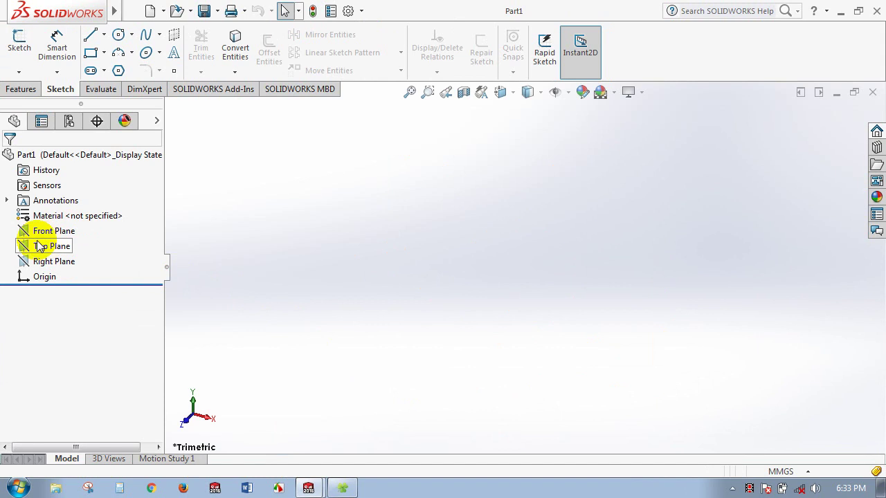
- Start Sketch1 on the Top Plane of Part1
left_click(28, 248)
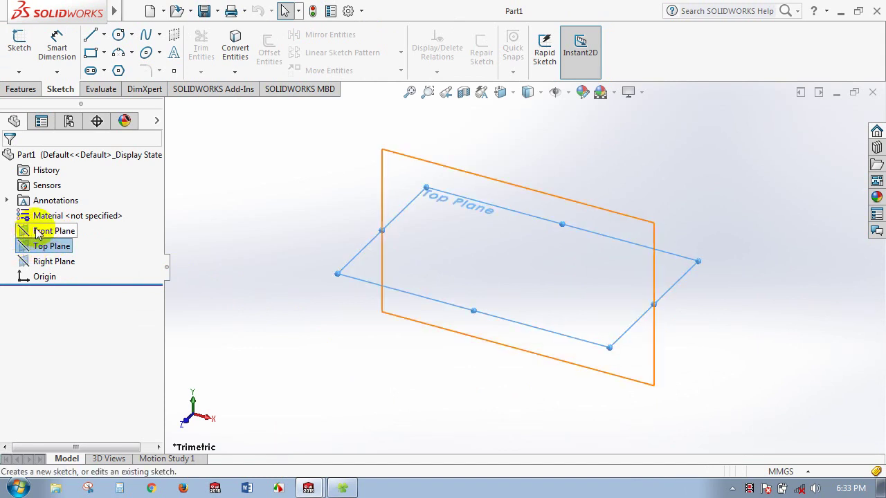
key("s")
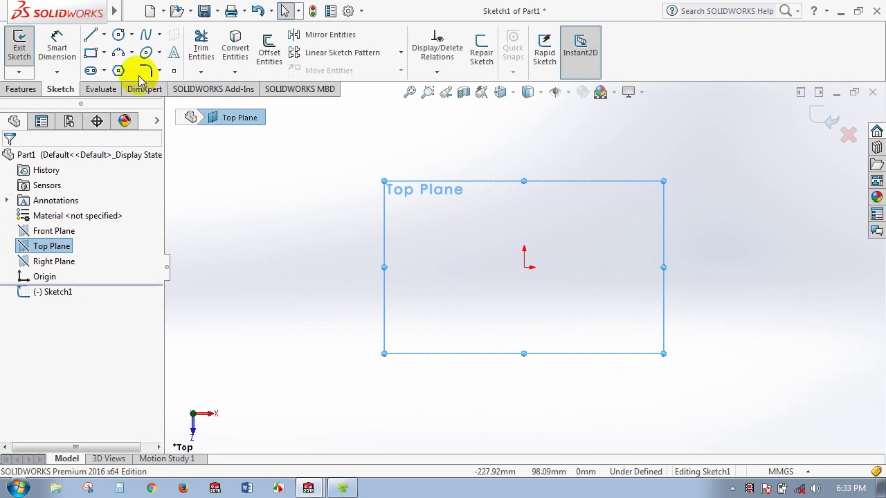
left_click(104, 53)
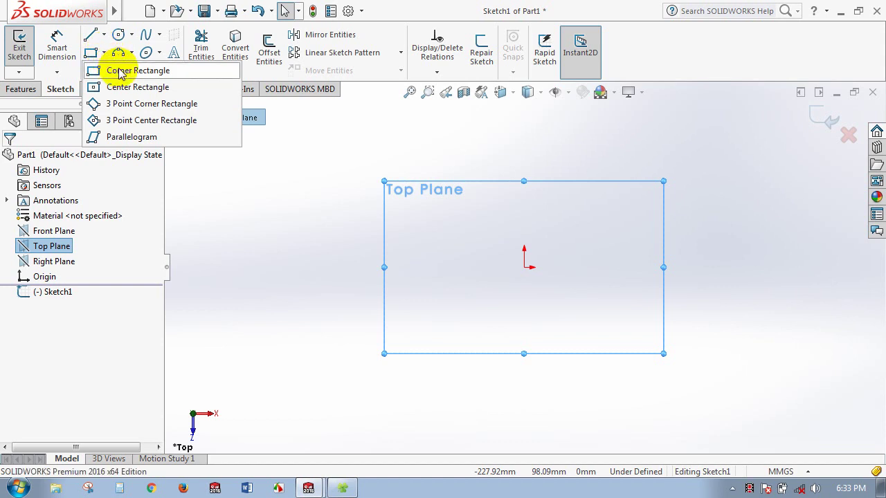
- Draw a corner rectangle from the origin down-right, roughly 84 by 141 mm
left_click(121, 71)
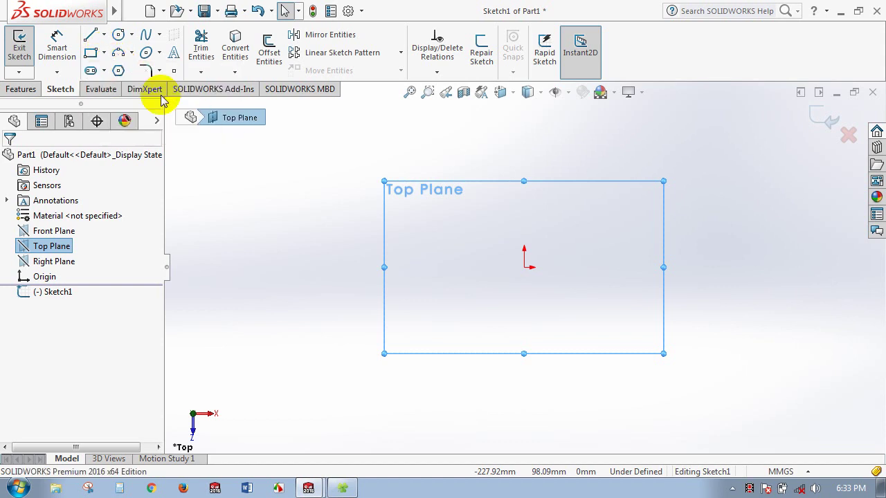
left_click(525, 267)
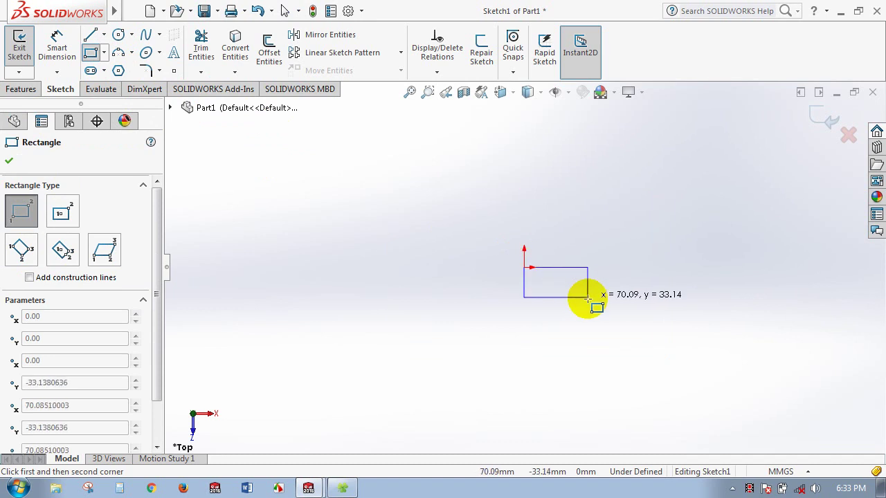
left_click(600, 395)
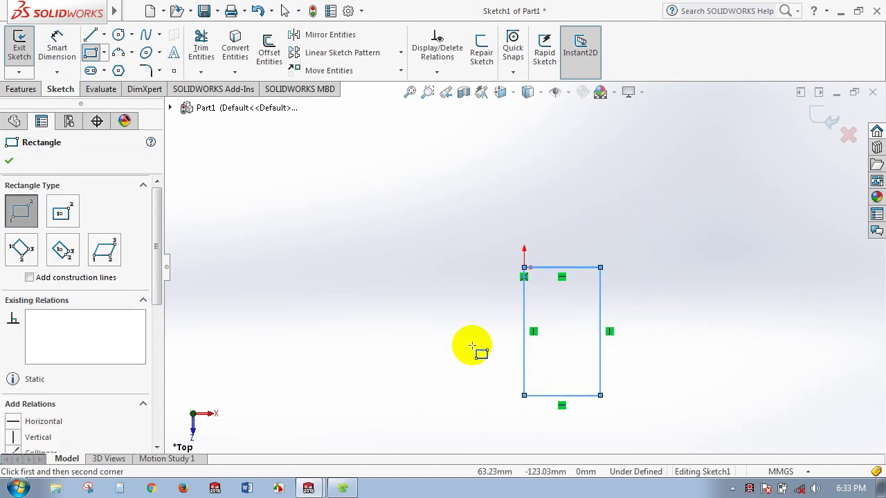
- Dimension the rectangle's left edge to a 167 mm height
left_click(57, 52)
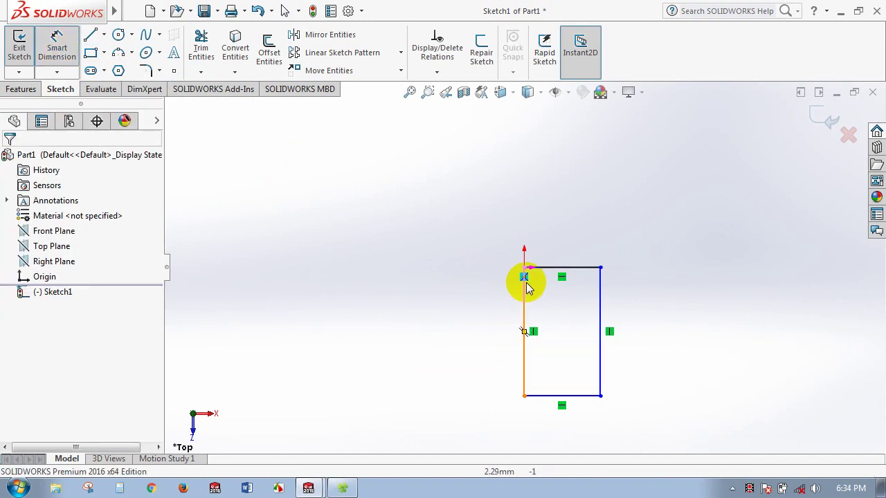
left_click(518, 322)
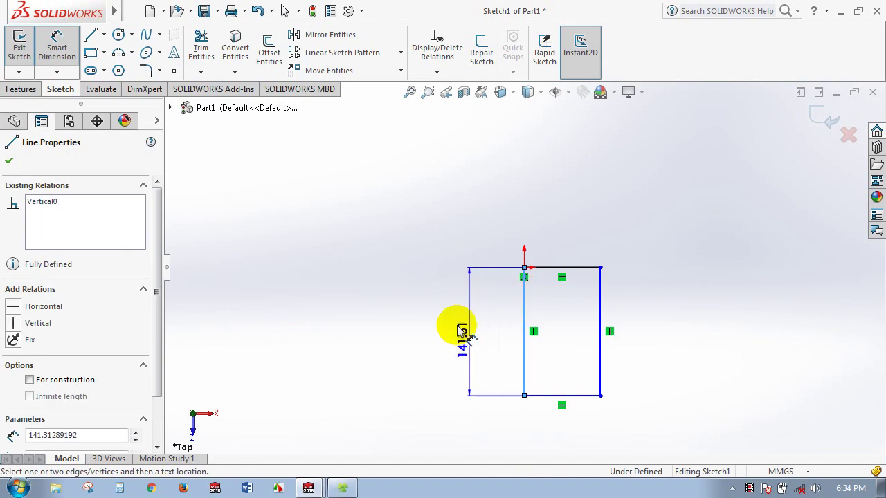
left_click(444, 320)
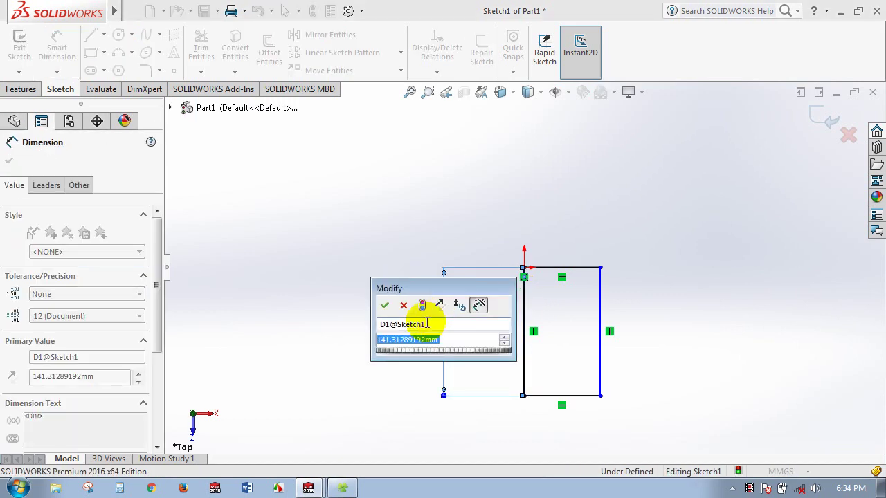
type("167")
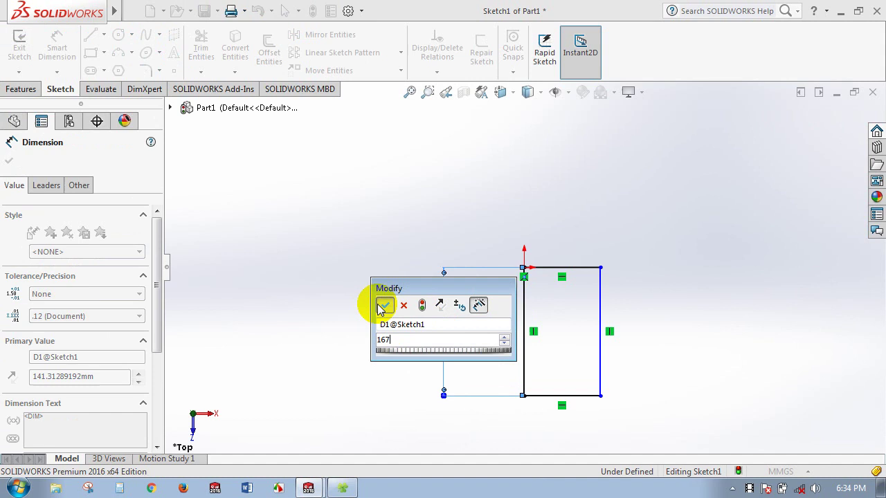
left_click(382, 306)
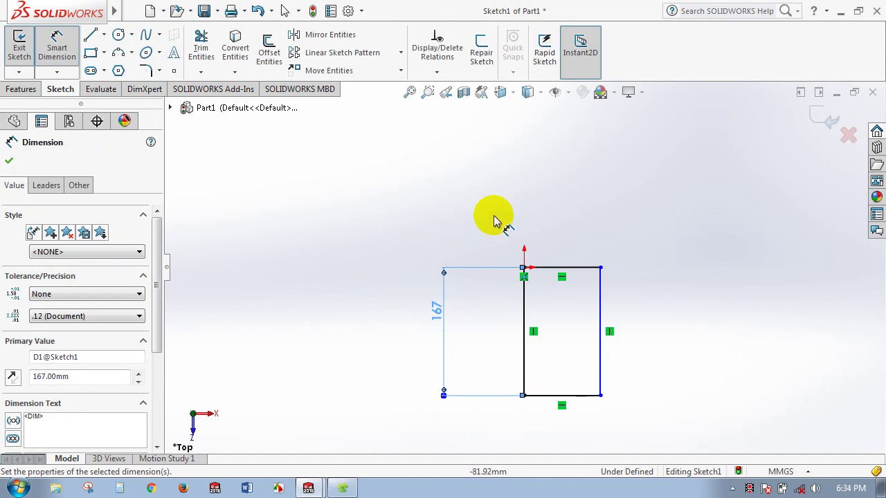
- Dimension the top edge to a 60 mm width, fully defining the sketch
left_click(580, 267)
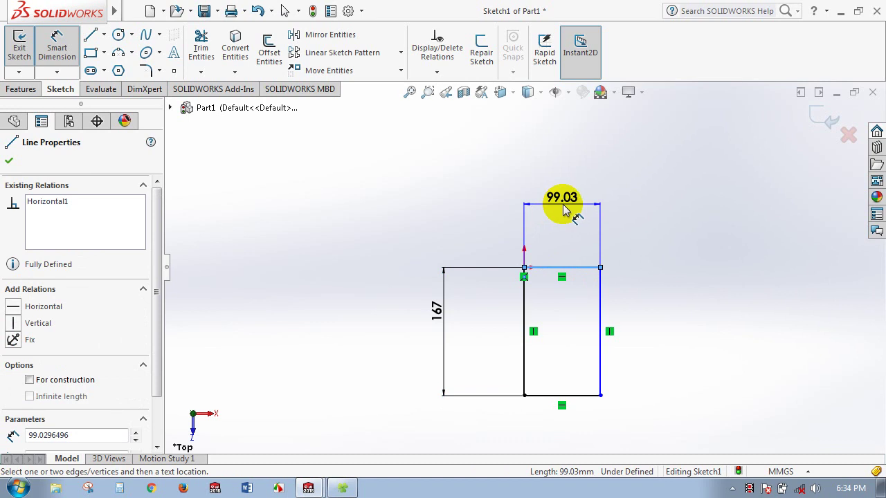
left_click(563, 211)
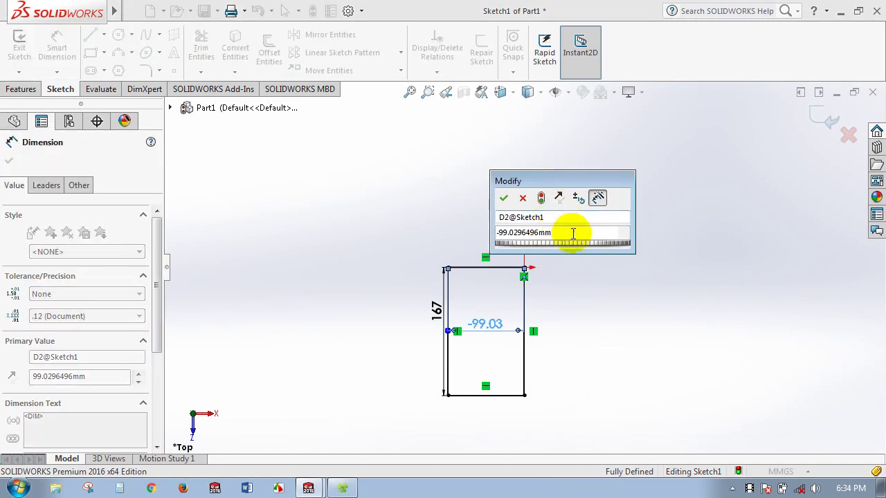
left_click_drag(557, 233, 487, 234)
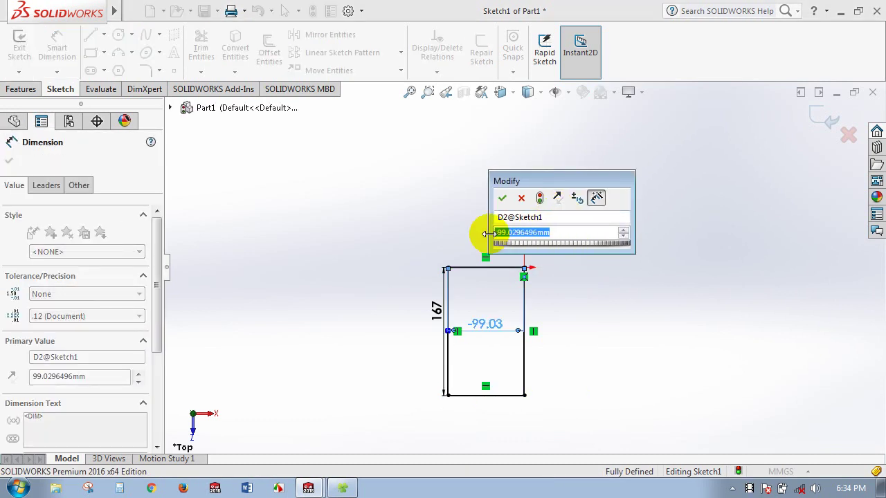
type("60")
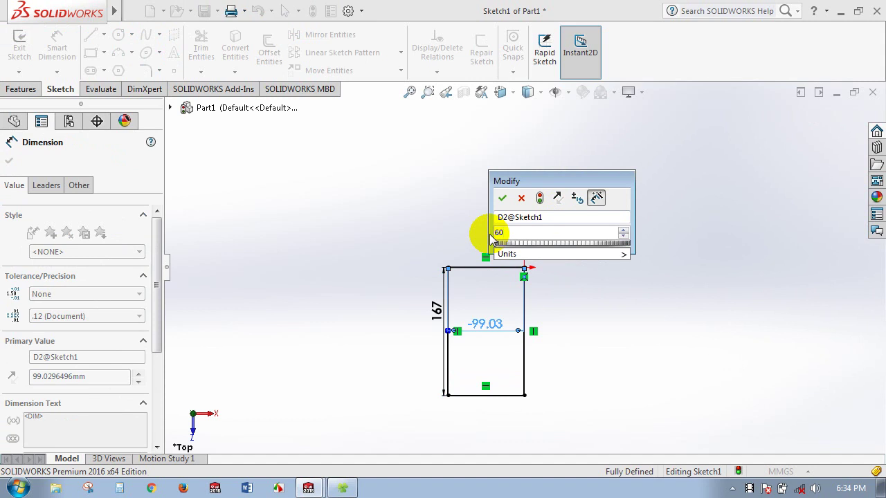
key("Return")
scroll(630, 313, "down", 2)
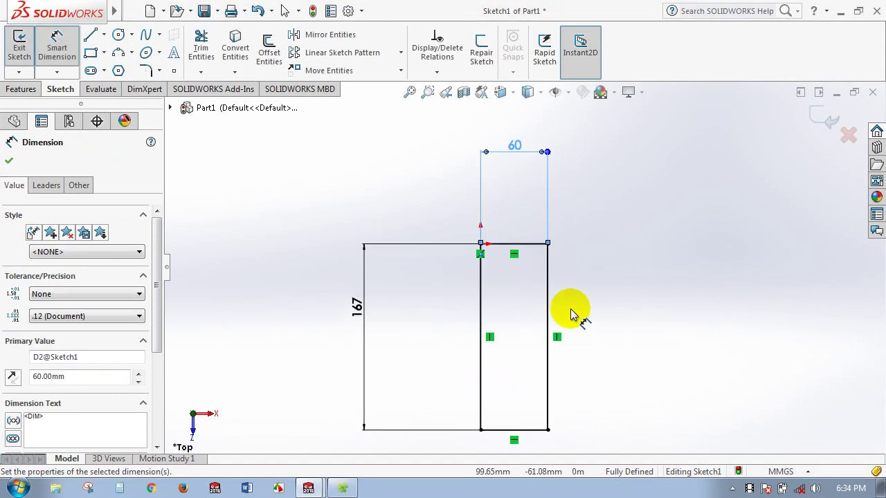
scroll(571, 315, "down", 2)
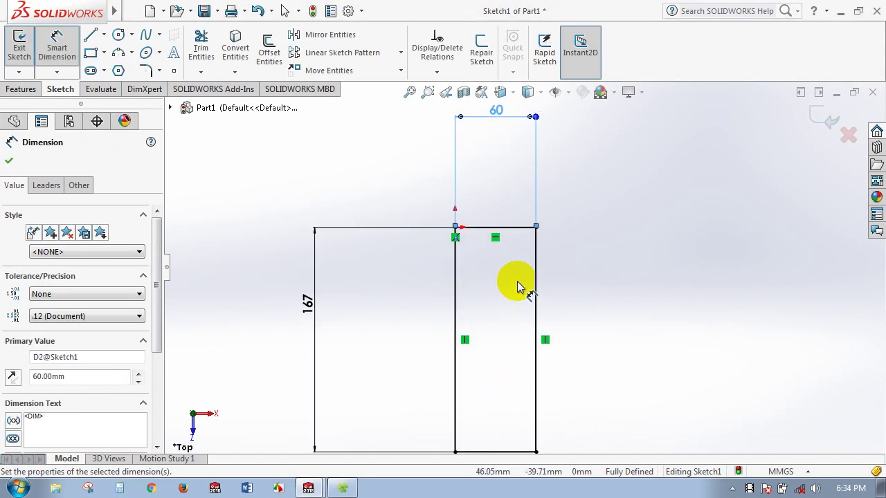
scroll(503, 276, "up", 1)
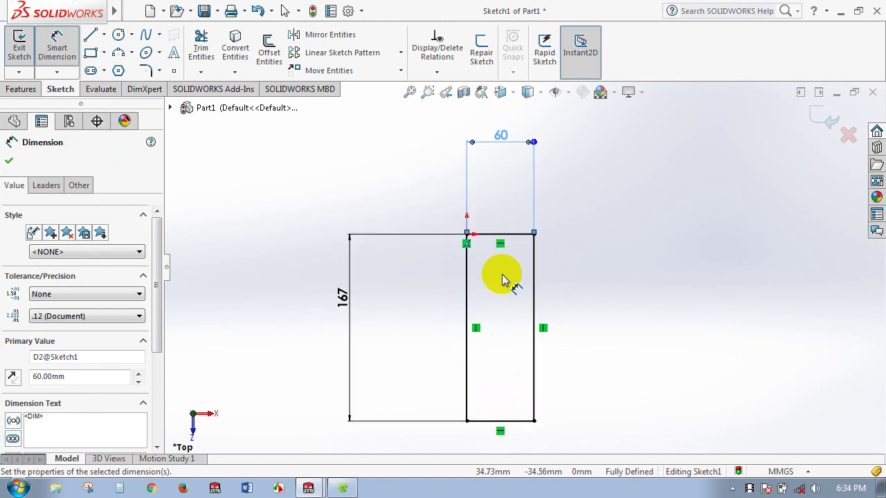
scroll(505, 276, "up", 1)
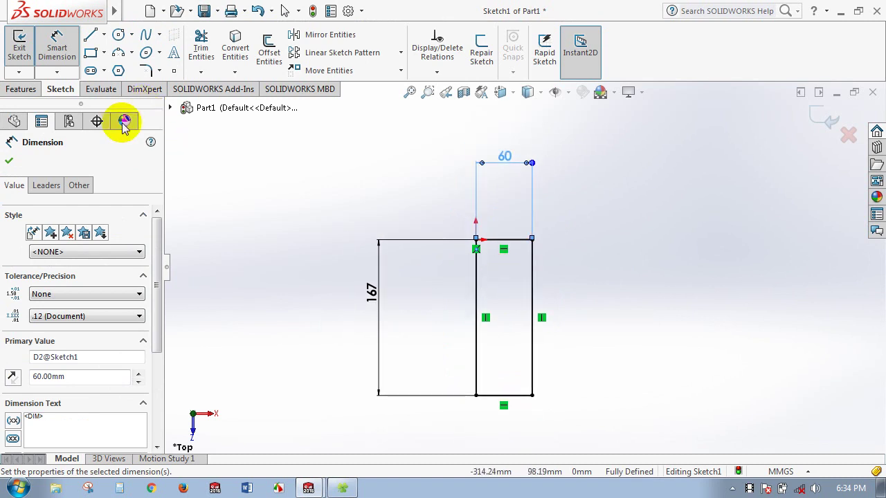
left_click(22, 89)
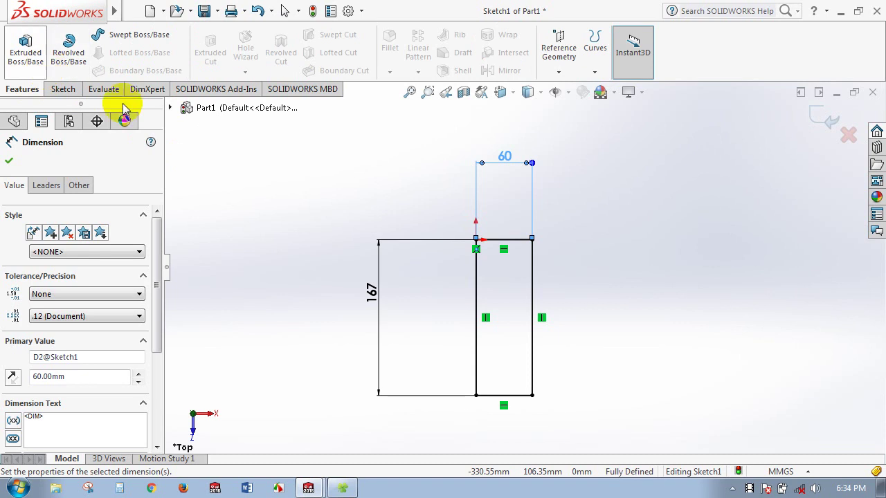
- Extrude Sketch1 as a Blind boss 50 mm deep
left_click(25, 55)
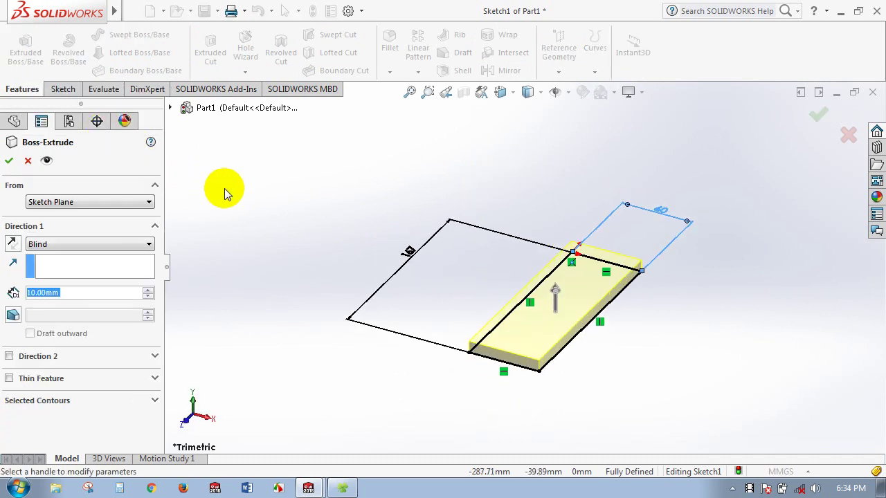
middle_click_drag(425, 231, 498, 252)
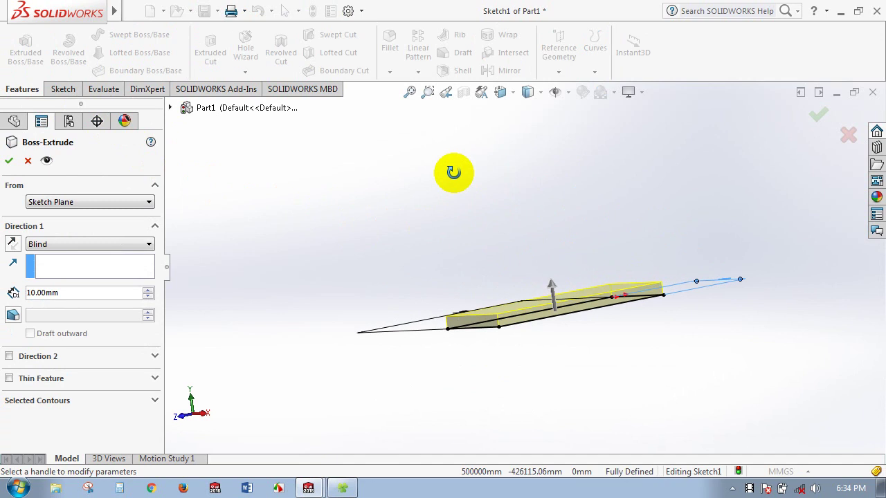
left_click_drag(552, 285, 544, 270)
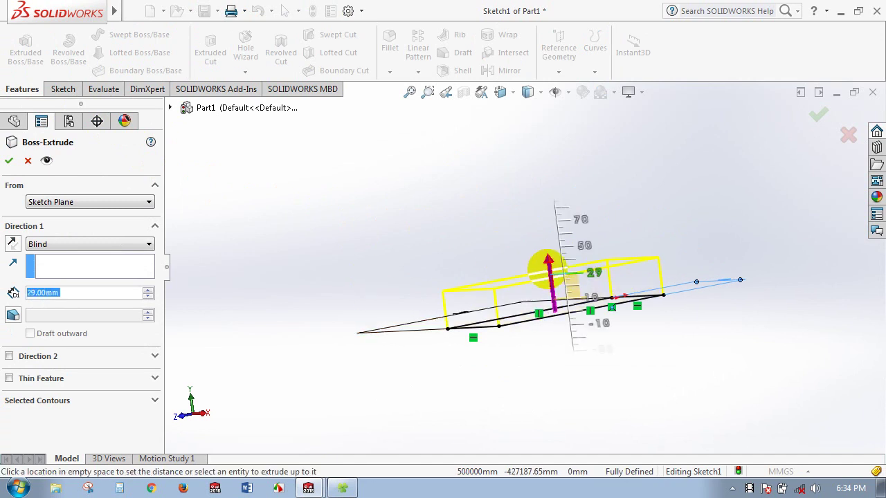
left_click(545, 255)
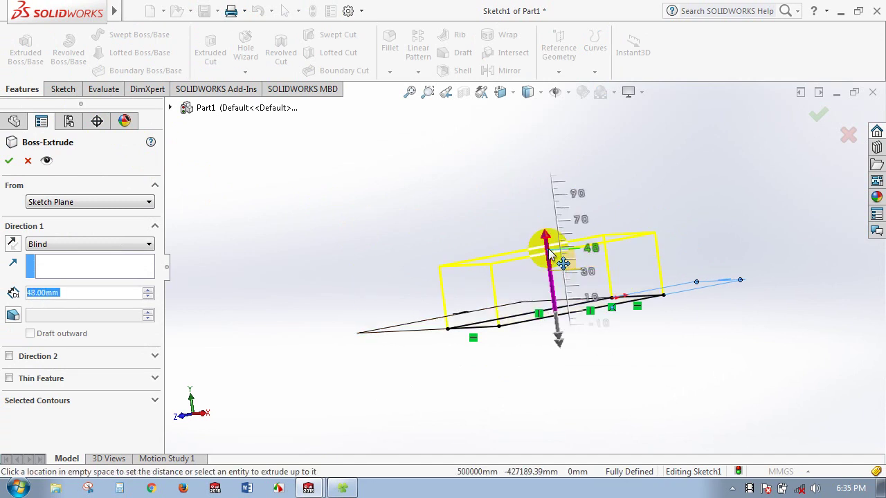
left_click(550, 255)
middle_click_drag(296, 259, 362, 272)
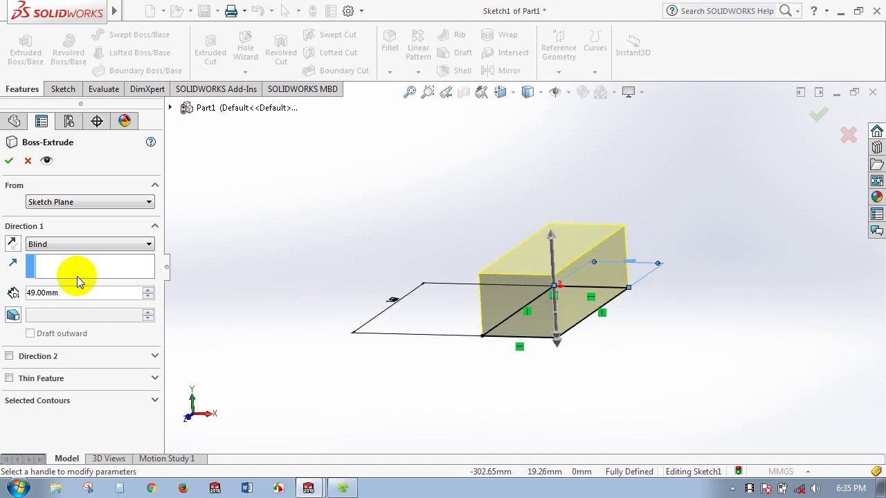
middle_click_drag(291, 271, 243, 260)
left_click_drag(97, 292, 3, 294)
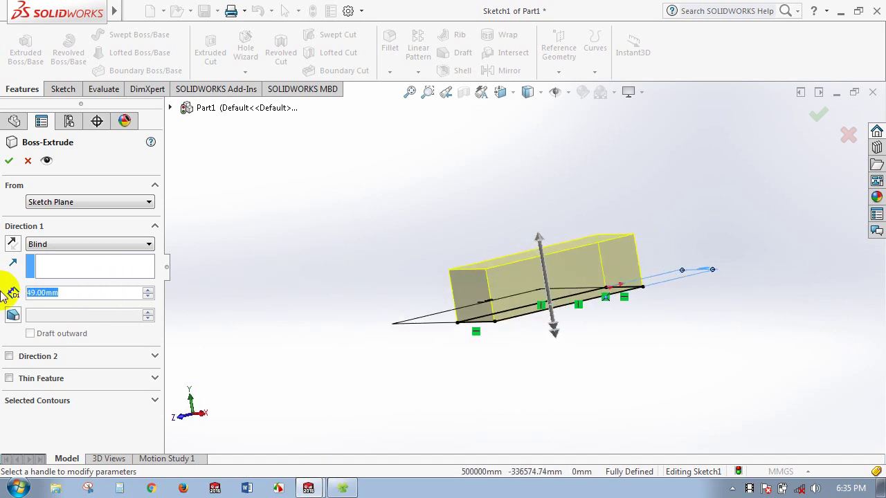
type("50")
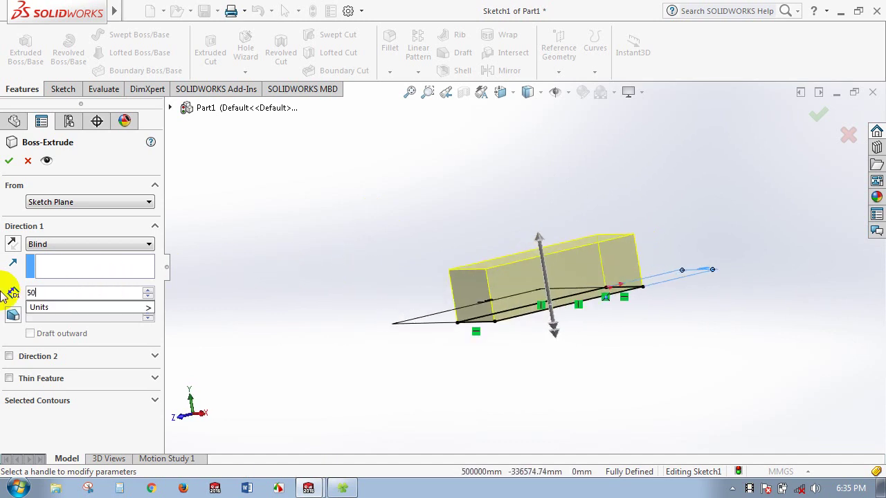
key("Return")
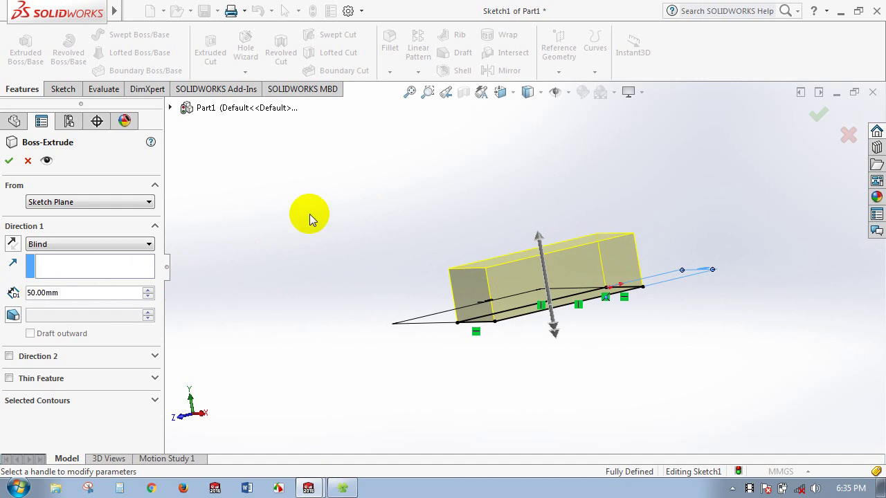
mouse_move(309, 214)
middle_mouse_down()
mouse_move(459, 305)
mouse_move(390, 254)
middle_mouse_up()
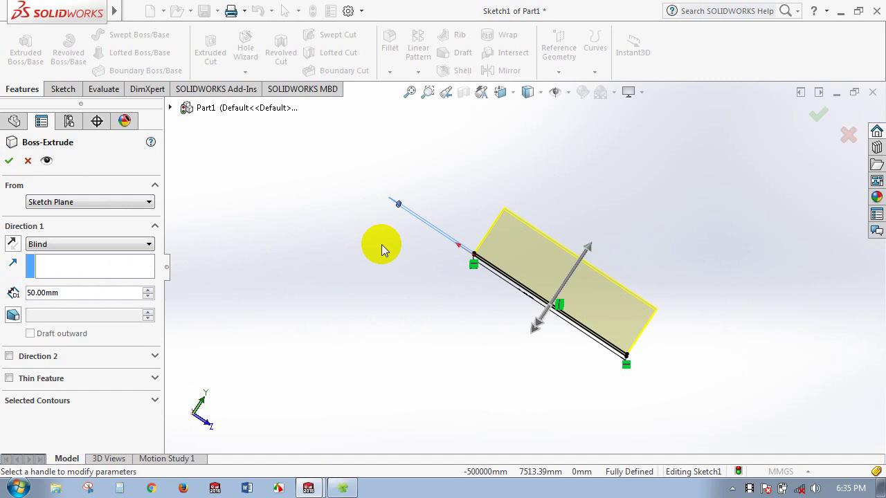
left_click(9, 161)
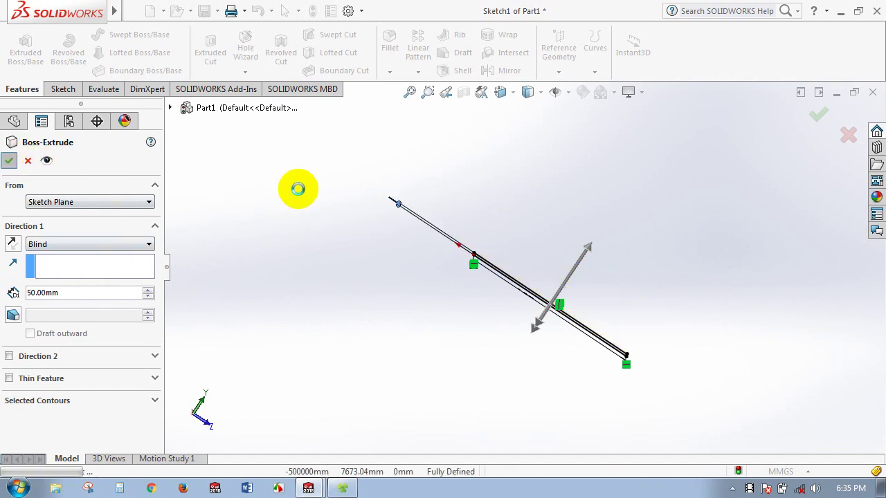
- Orbit around the finished Boss-Extrude1 block to view it in 3D
middle_click_drag(452, 222, 383, 228)
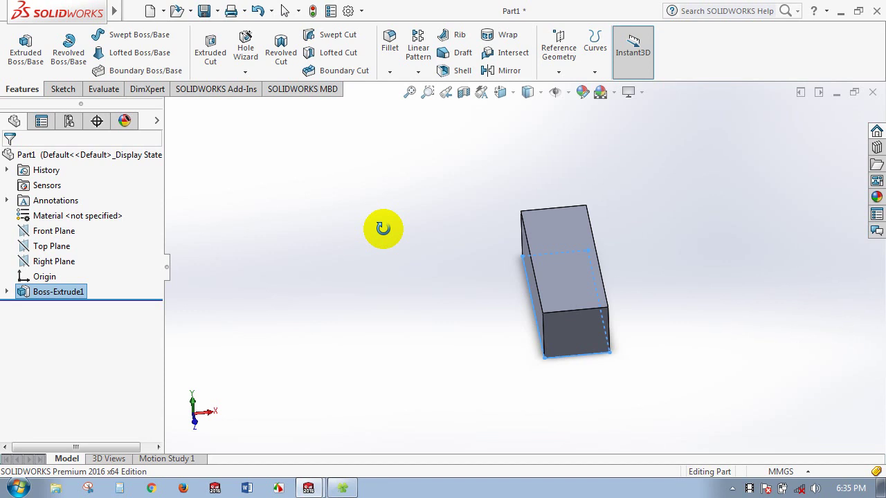
middle_click_drag(383, 228, 405, 315)
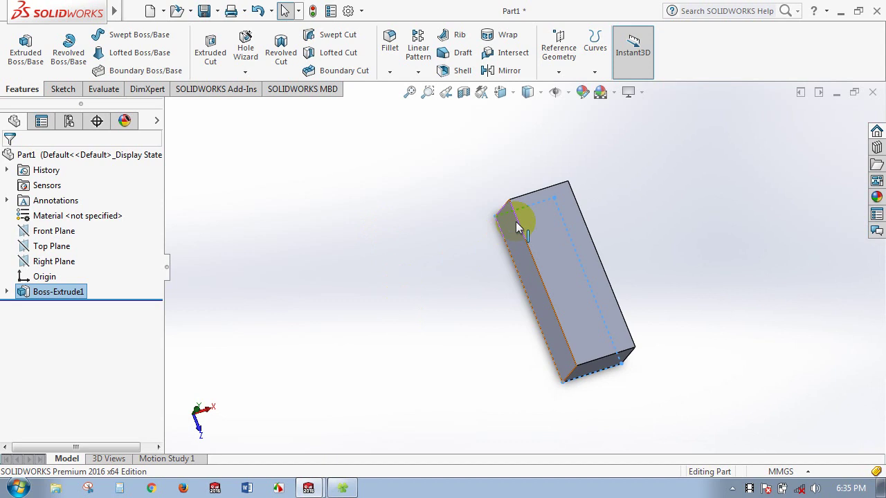
scroll(549, 229, "down", 3)
- Open Sketch2 on the block's top face and view it from the Top orientation
scroll(546, 235, "down", 2)
left_click(540, 246)
left_click(564, 228)
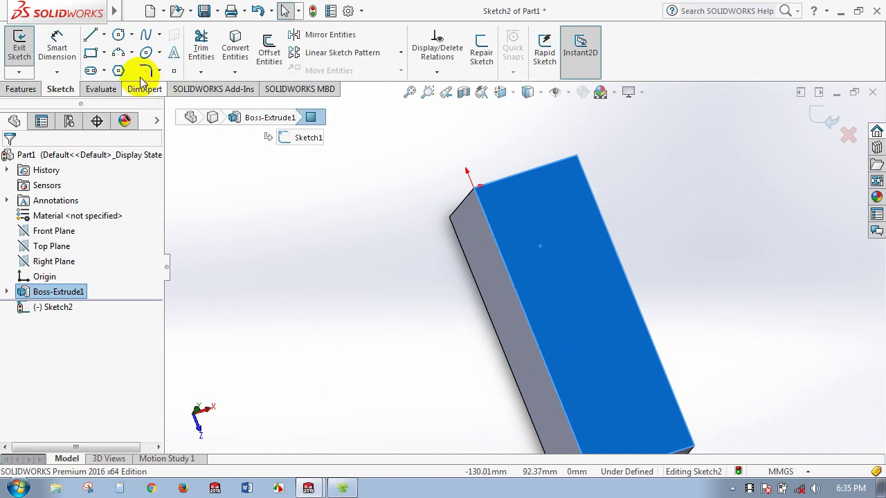
left_click(509, 94)
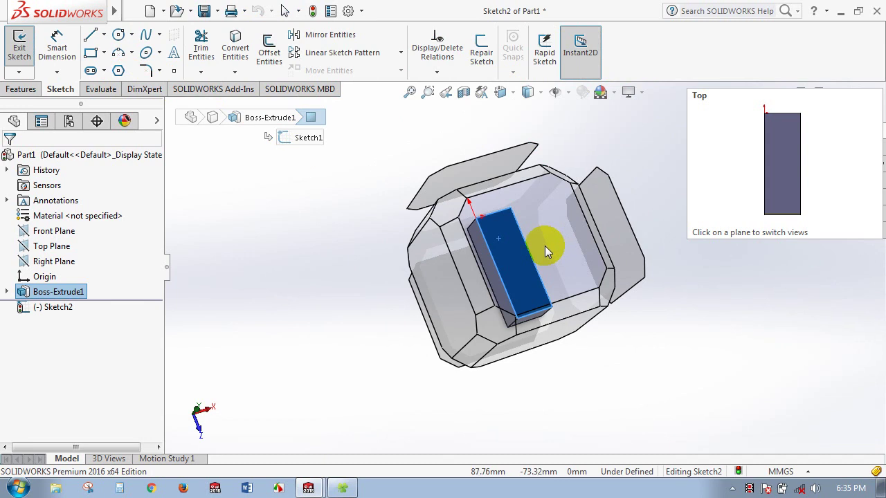
left_click(544, 247)
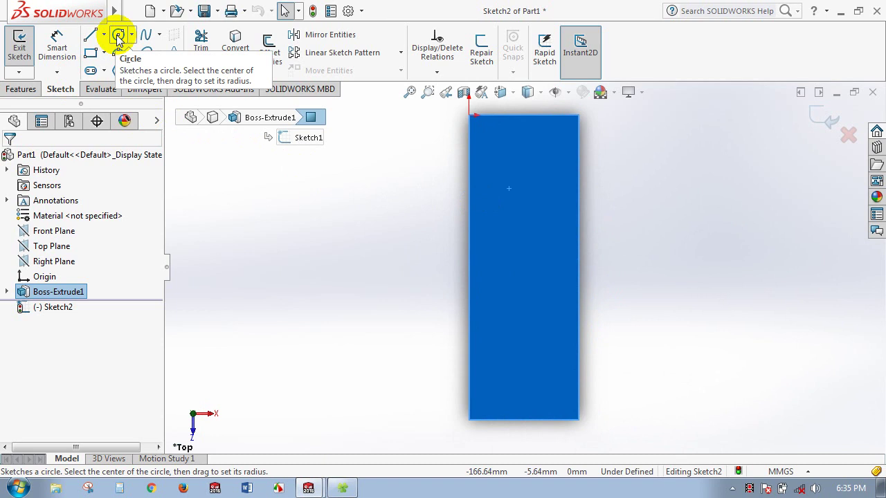
- Sketch a circle near the upper end of the top face
left_click(118, 36)
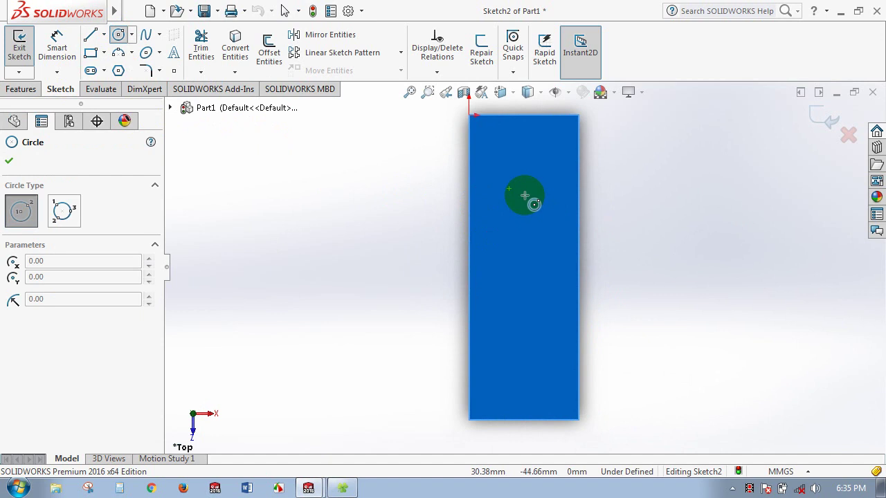
left_click(525, 190)
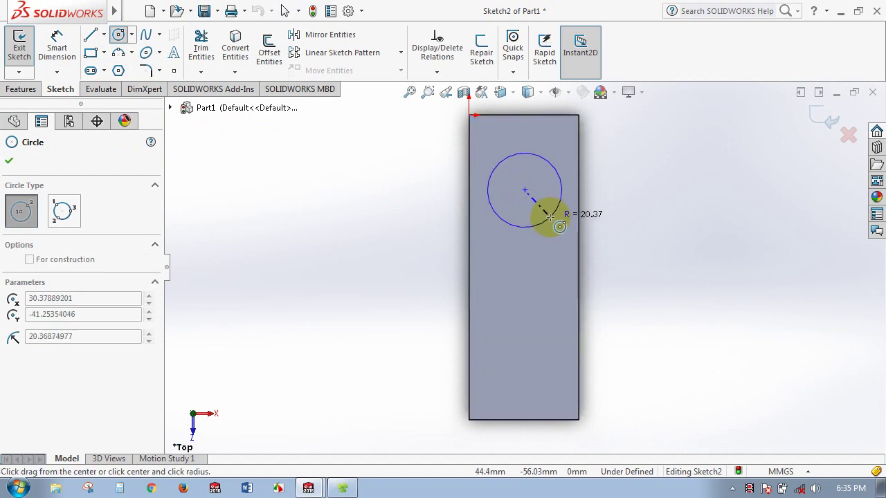
left_click(553, 217)
right_click(552, 218)
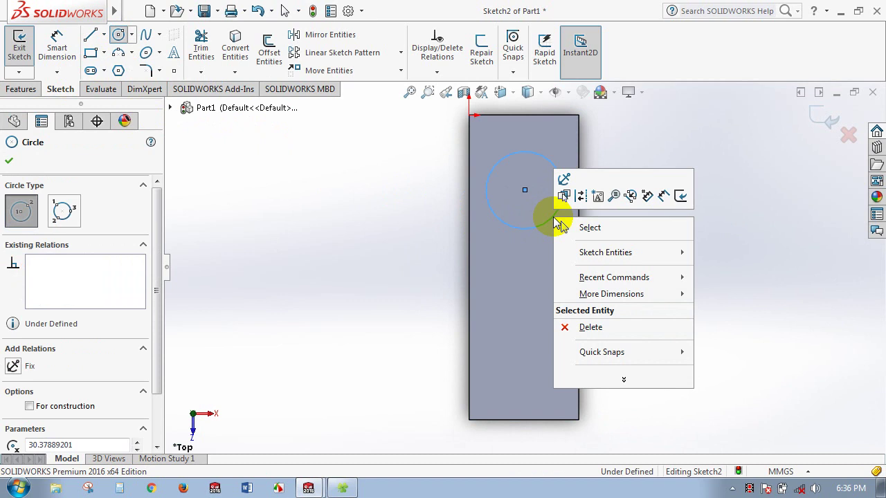
left_click(574, 228)
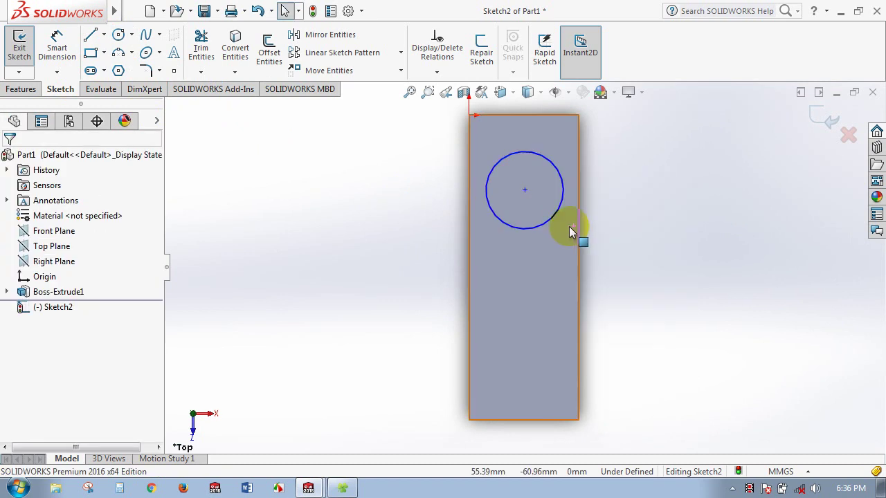
- Dimension the circle's diameter to 40 mm
left_click(73, 49)
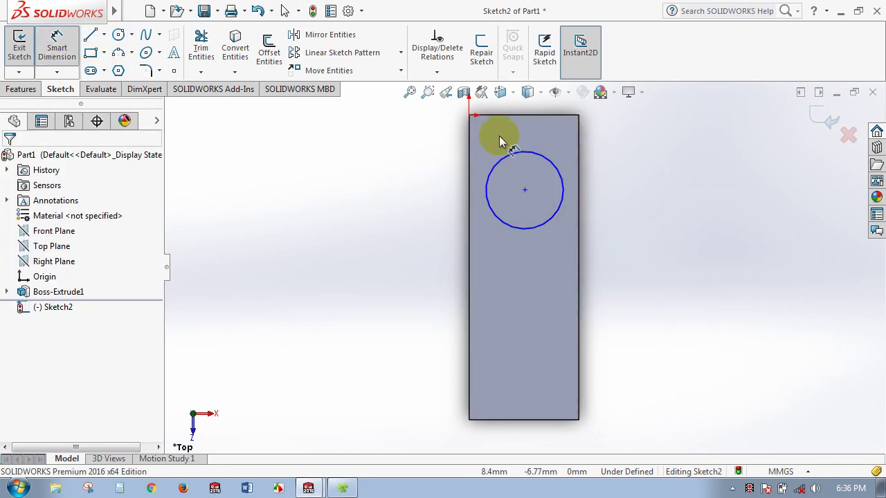
left_click(497, 161)
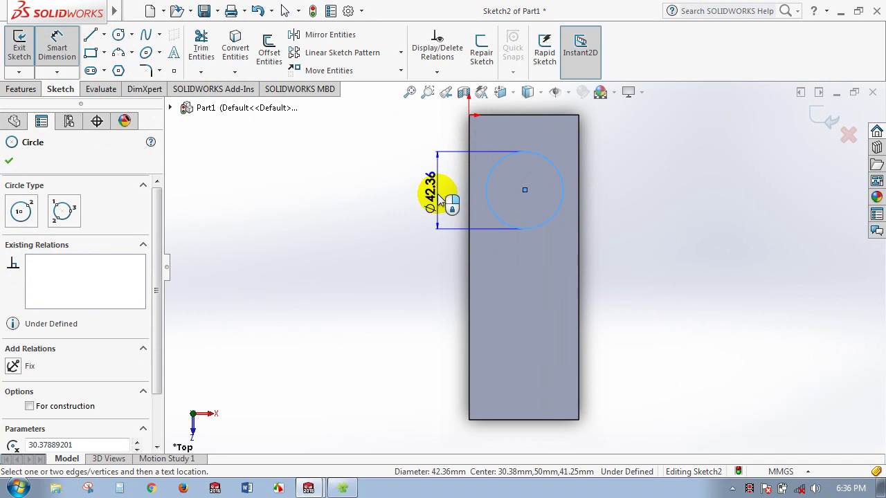
left_click(437, 200)
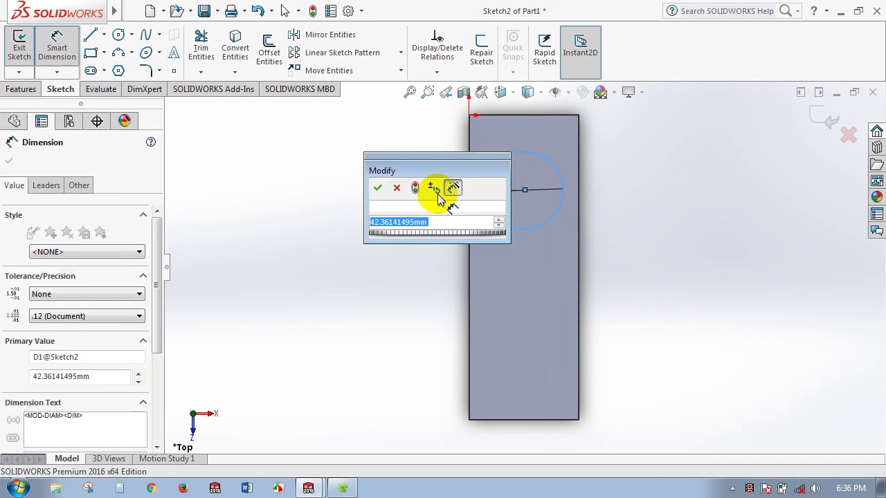
left_click(437, 188)
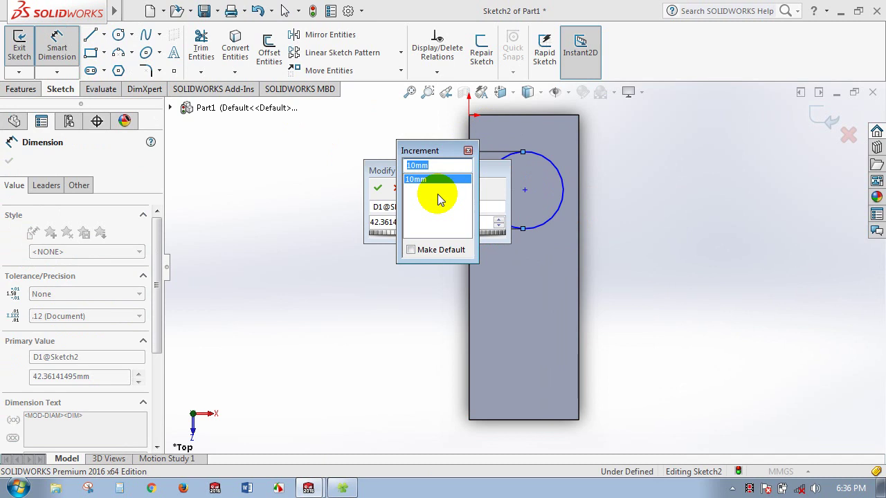
type("40")
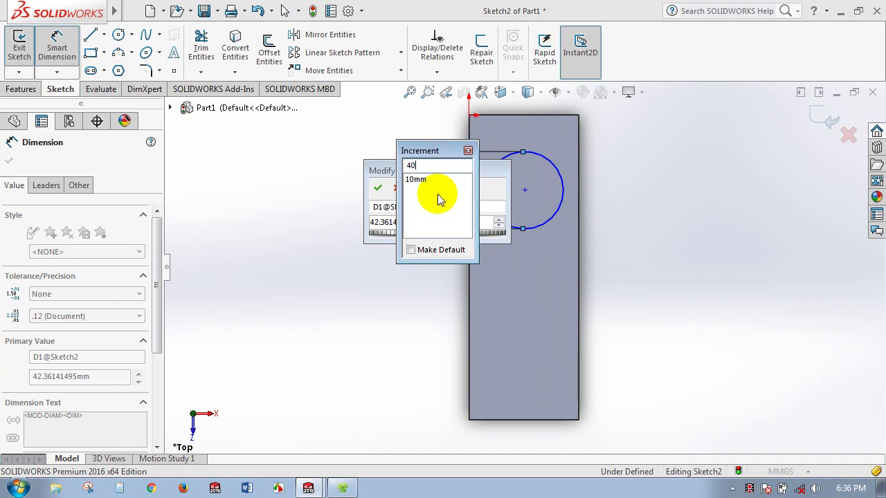
key("Return")
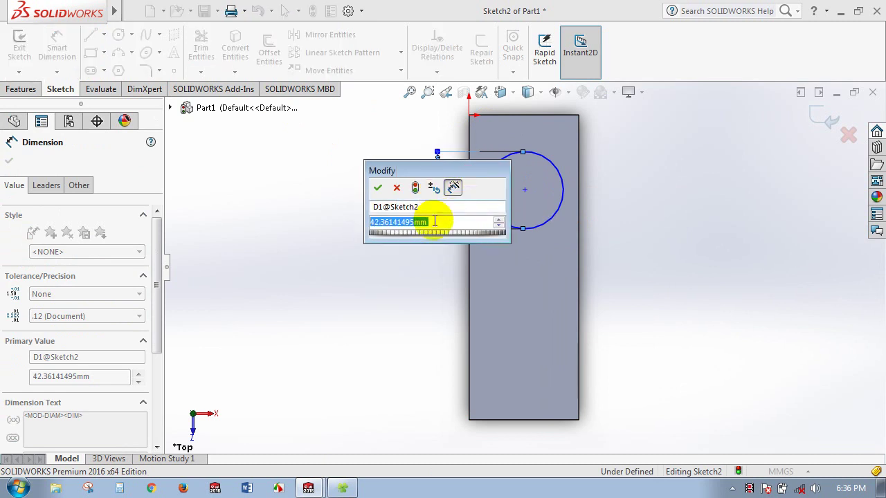
type("=")
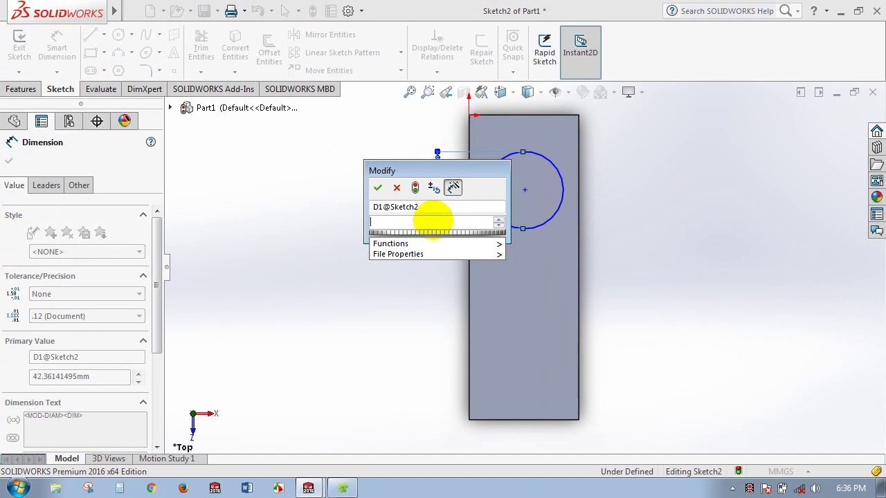
type("40")
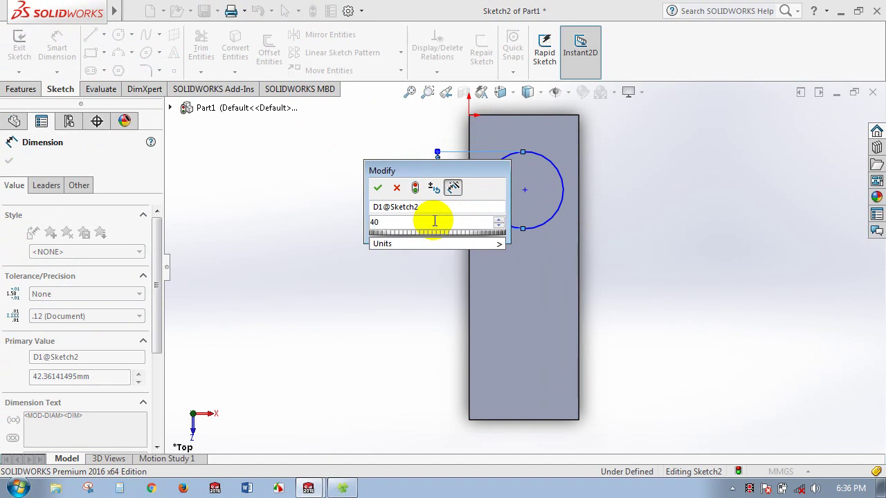
left_click(377, 188)
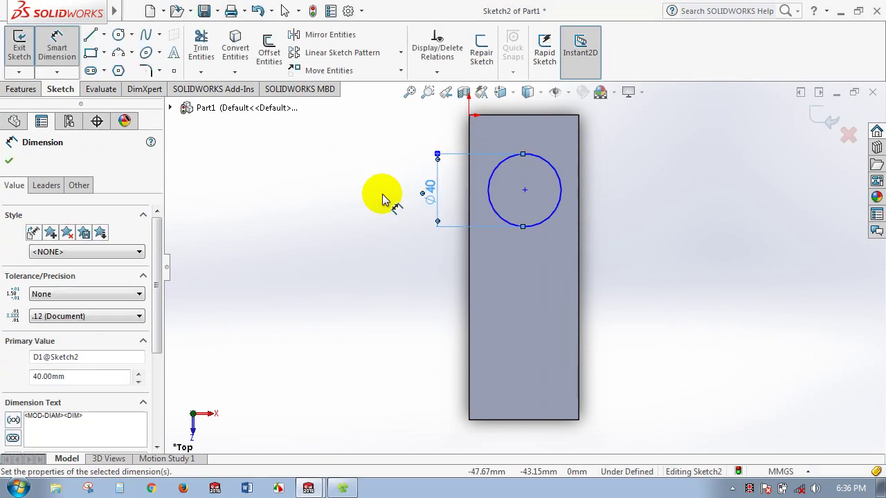
left_click(13, 162)
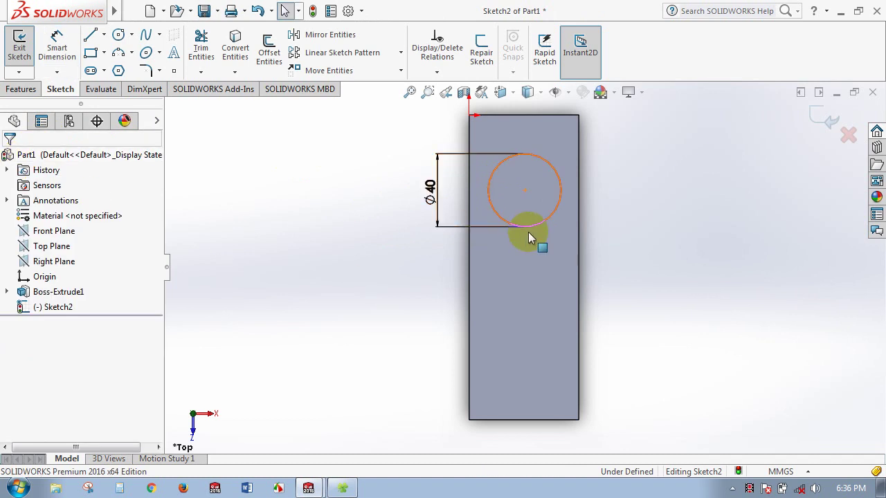
- Draw a second circle lower on the face and dimension its diameter to 40 mm
left_click(118, 33)
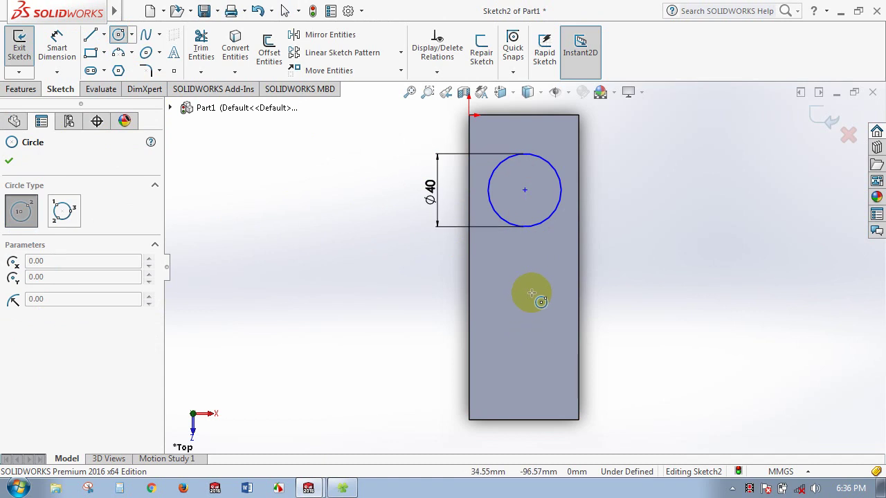
left_click(525, 296)
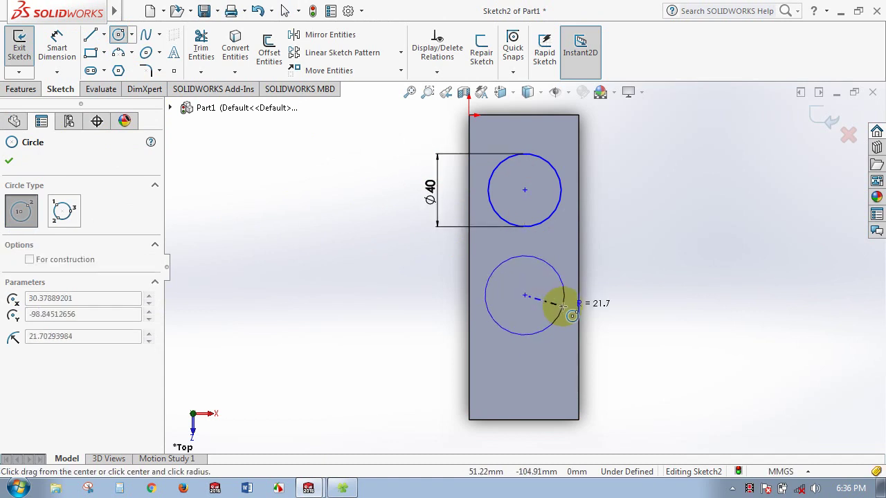
left_click(562, 307)
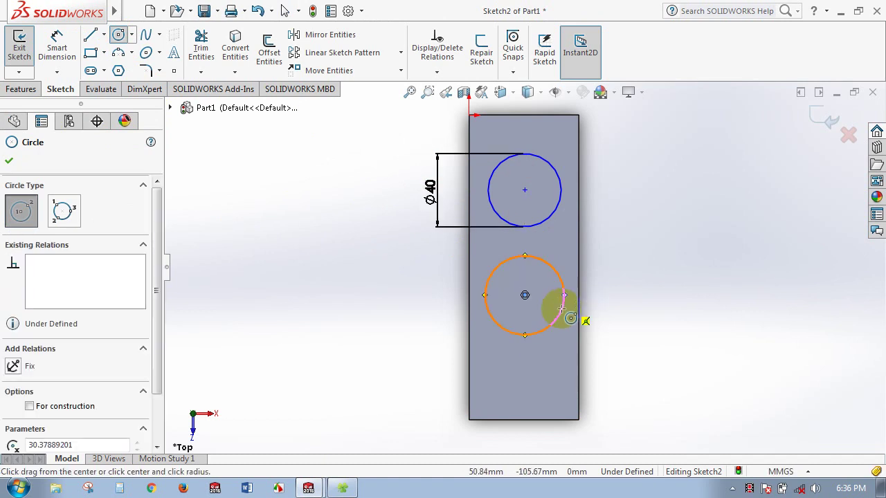
left_click(56, 48)
left_click(528, 263)
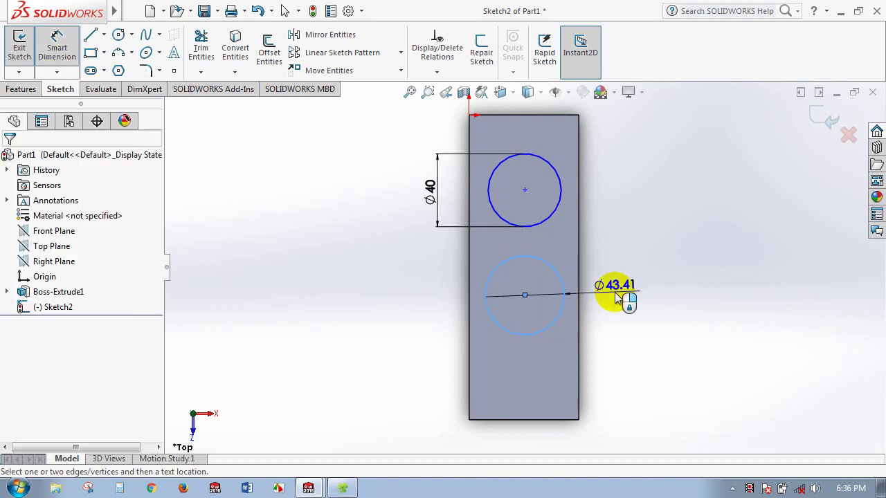
left_click(614, 296)
type("40")
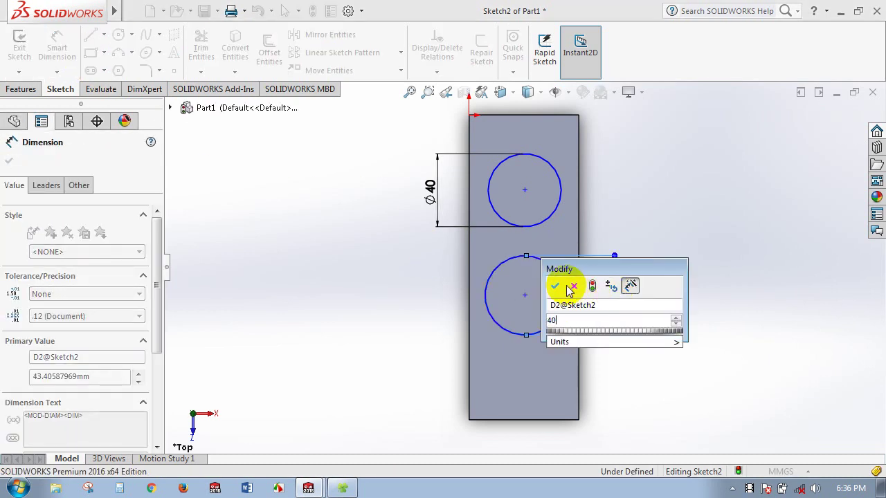
left_click(554, 285)
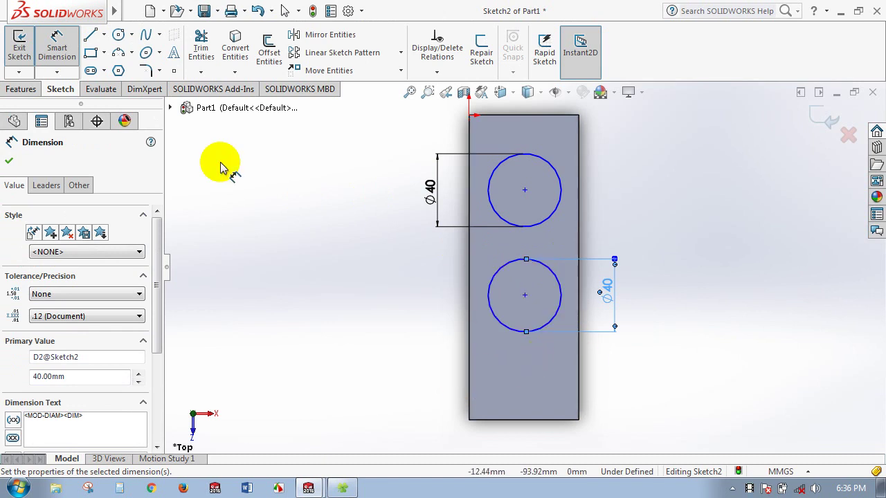
- Cut both circles 25 mm deep with a Blind Extruded Cut, creating Cut-Extrude1
left_click(19, 90)
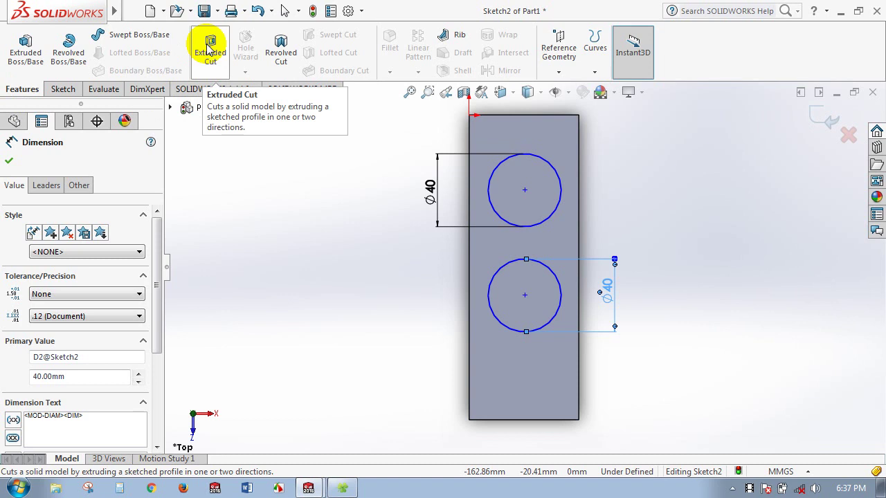
left_click(209, 43)
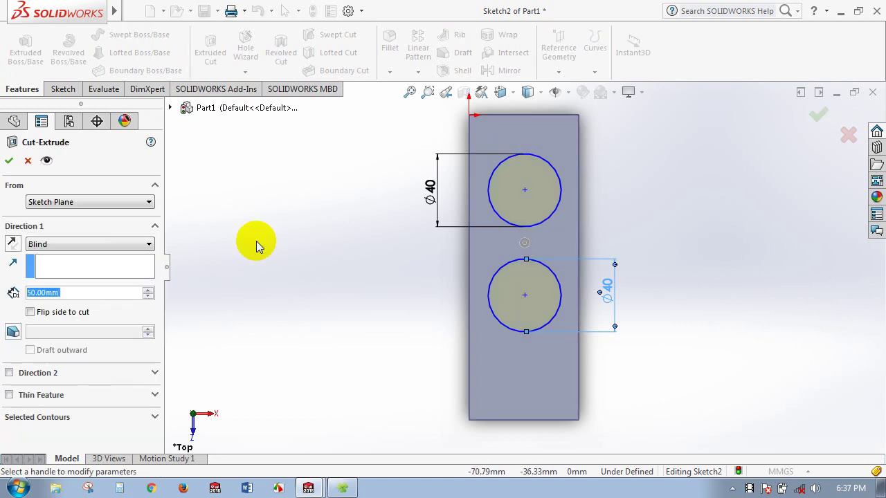
mouse_move(505, 214)
middle_mouse_down()
mouse_move(531, 219)
mouse_move(485, 249)
middle_mouse_up()
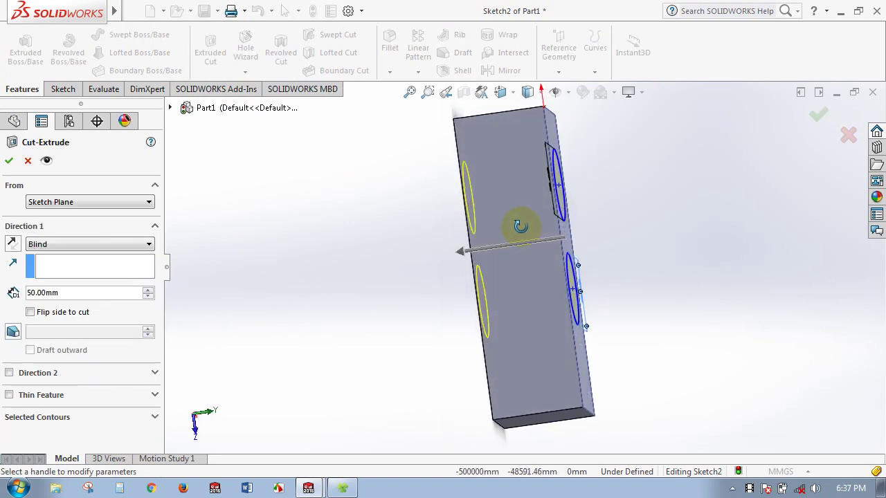
left_click(460, 252)
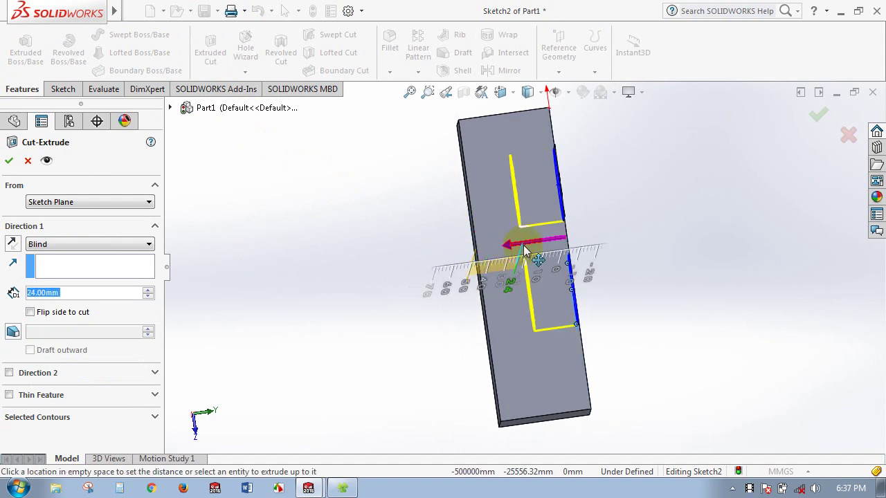
left_click(526, 250)
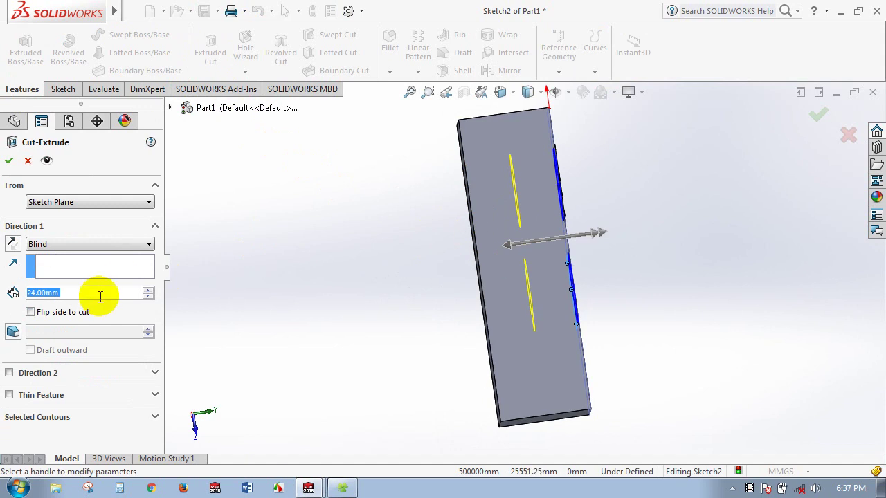
type("25")
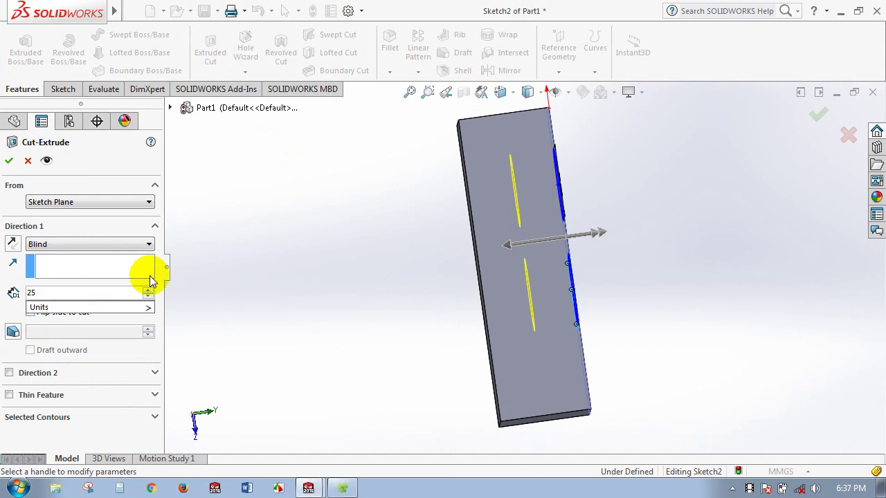
left_click(243, 255)
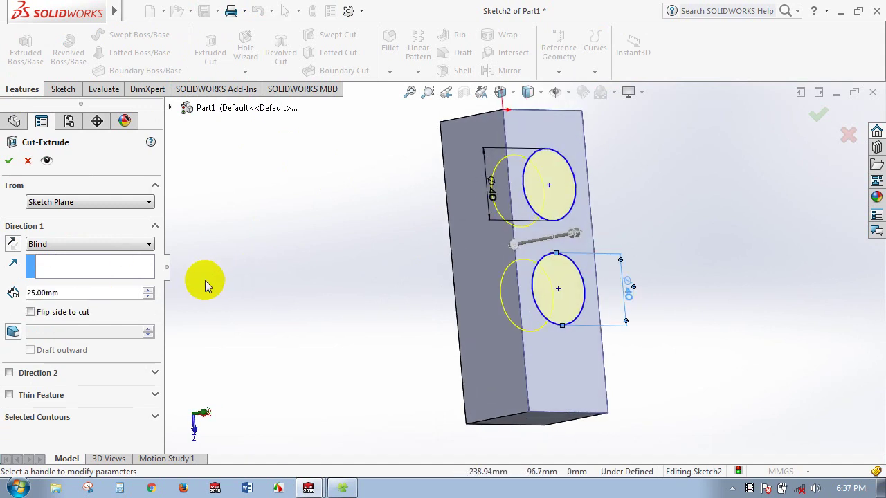
left_click(11, 164)
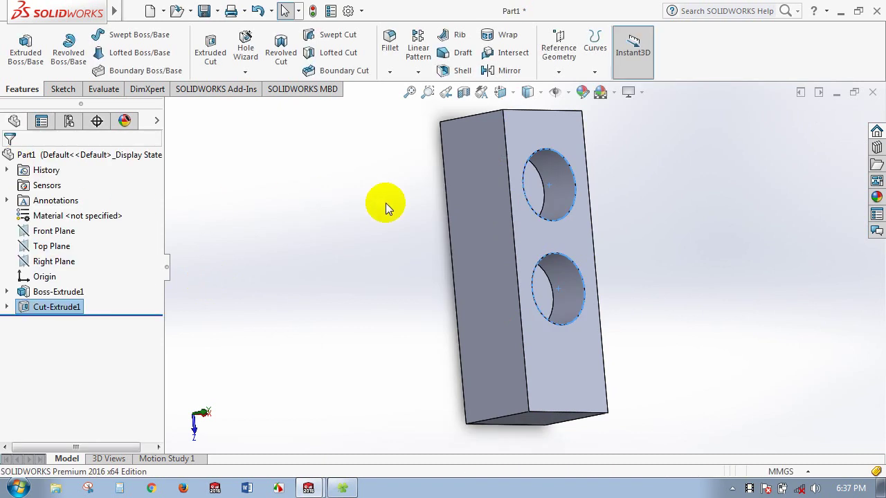
- Start Sketch3 on the upper pocket's floor face and view it from the Top
middle_click_drag(475, 218, 431, 224)
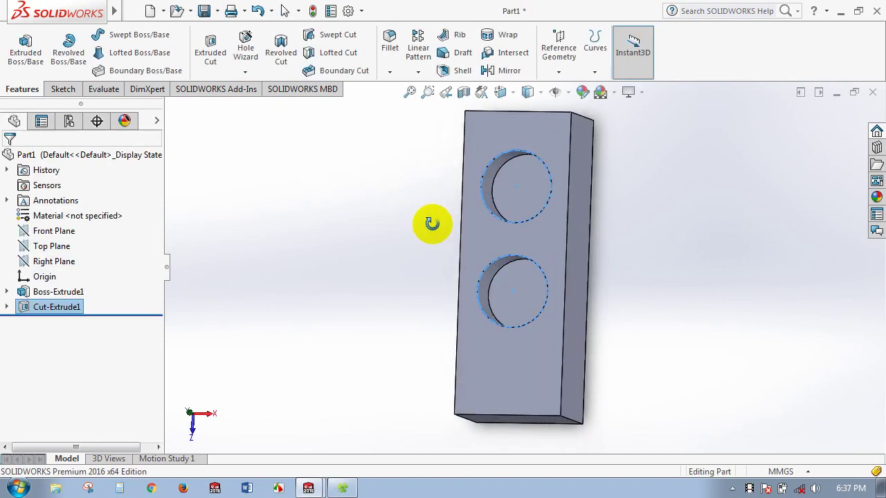
left_click(528, 184)
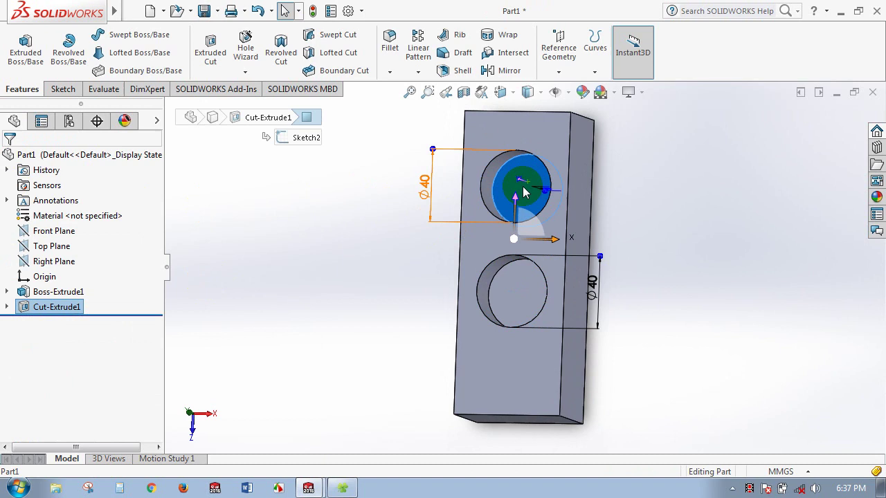
left_click(580, 147)
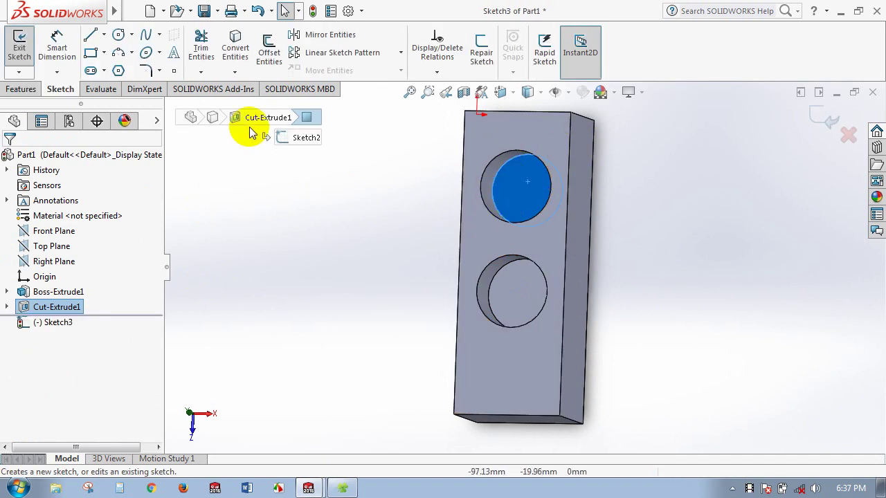
left_click(505, 95)
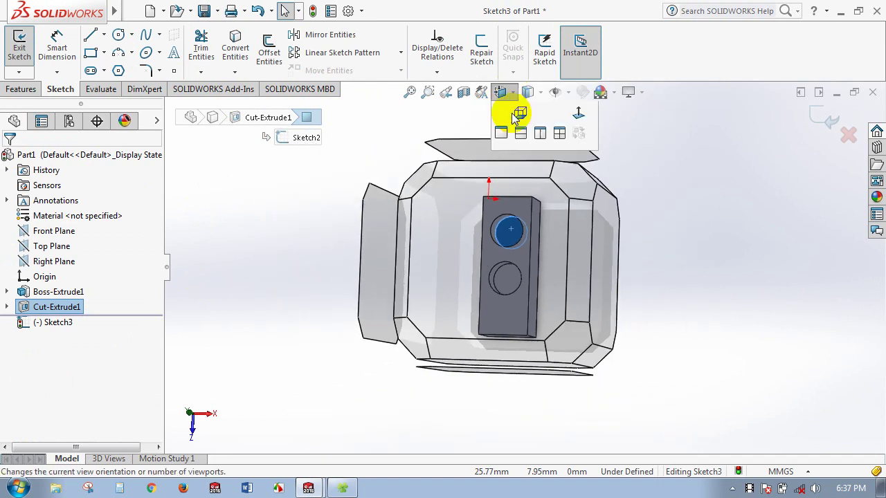
left_click(458, 234)
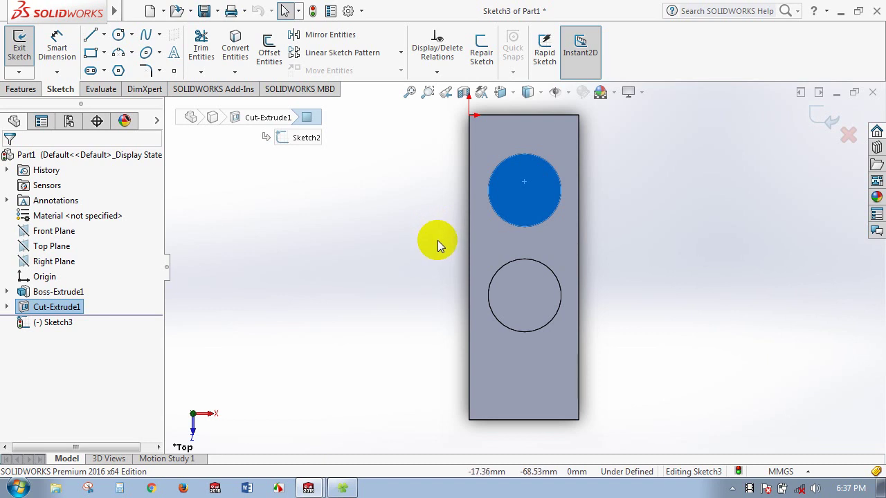
- Draw a vertical centreline from the upper circle's top quadrant to its bottom quadrant
left_click(103, 34)
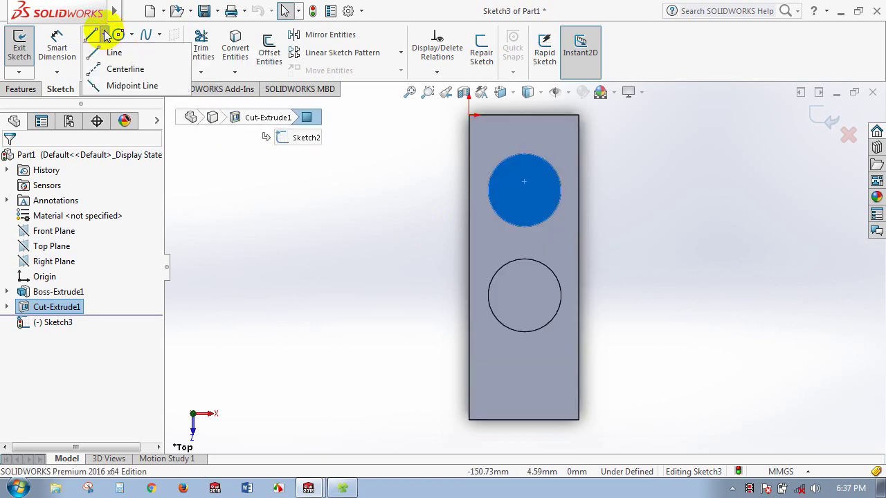
left_click(121, 69)
scroll(516, 177, "down", 4)
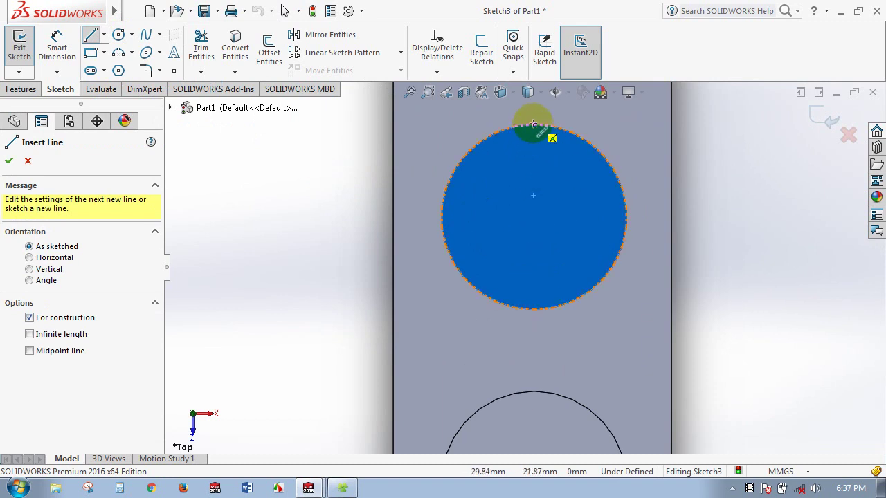
left_click(533, 125)
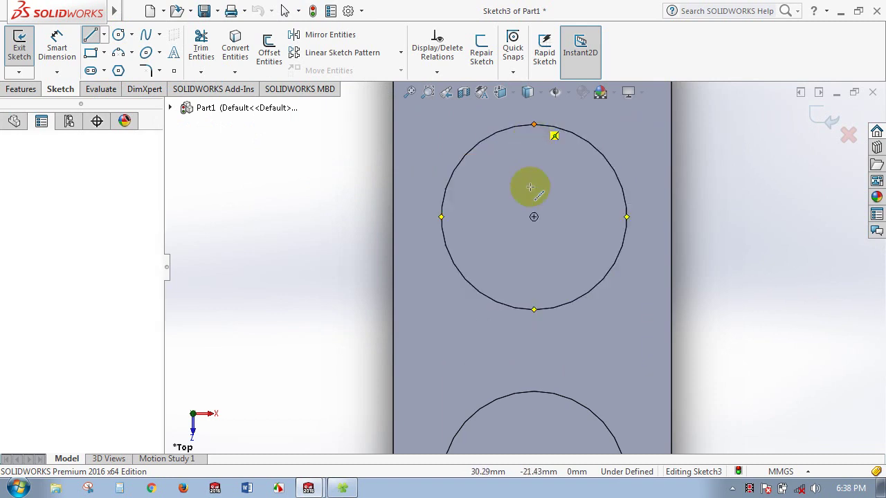
left_click(533, 309)
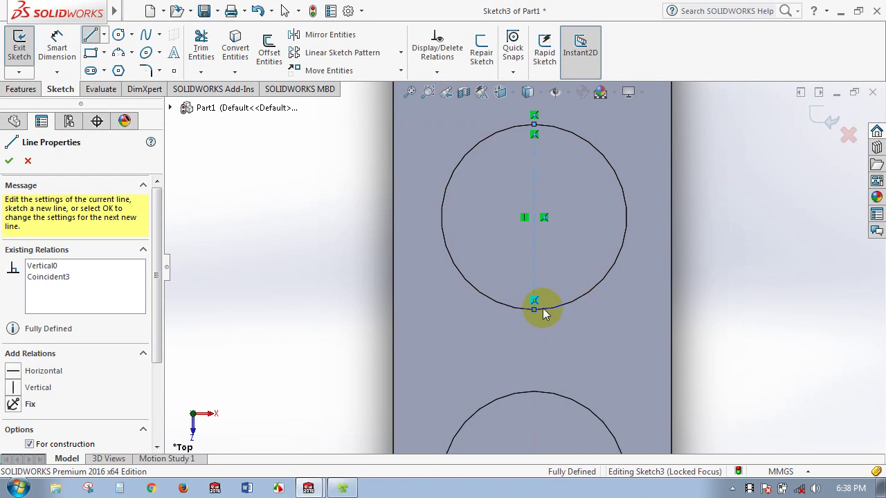
right_click(535, 307)
left_click(580, 309)
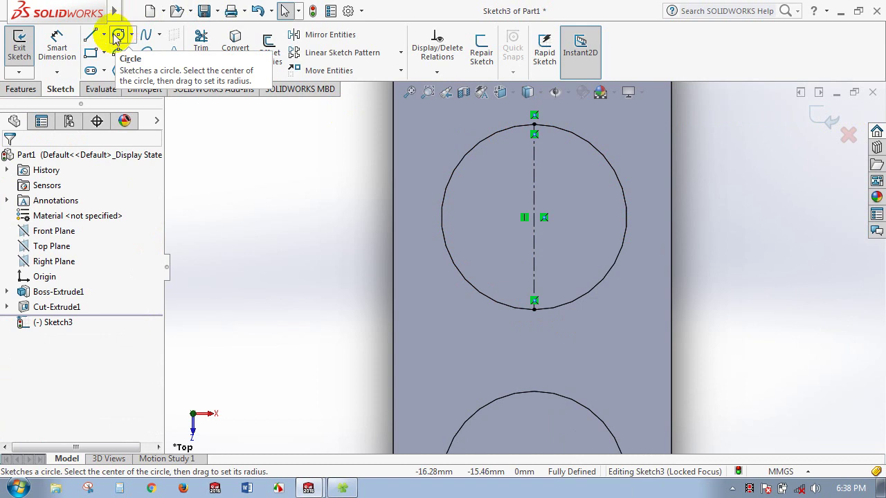
left_click(117, 36)
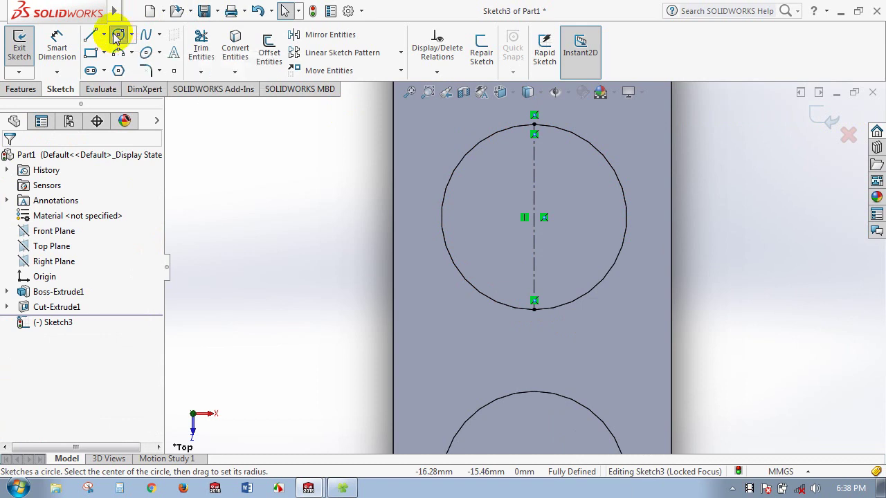
- Draw two small circles on the centreline, one above and one below the pocket centre
left_click(533, 175)
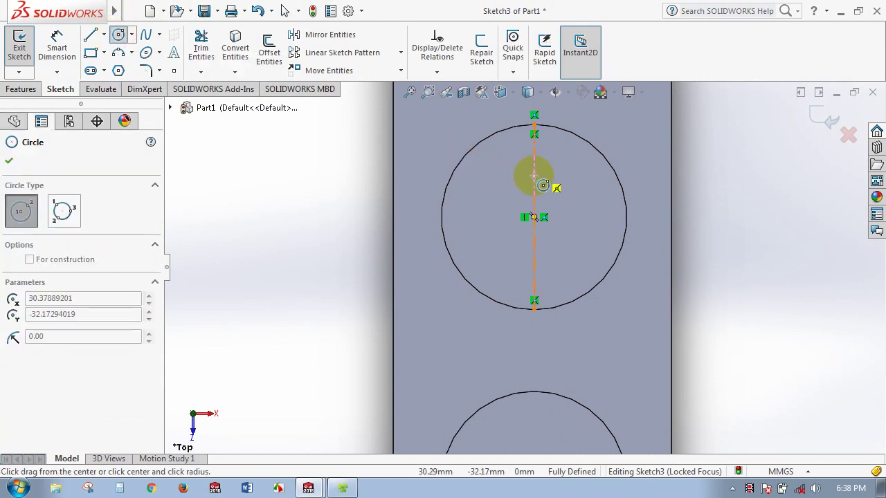
left_click(539, 186)
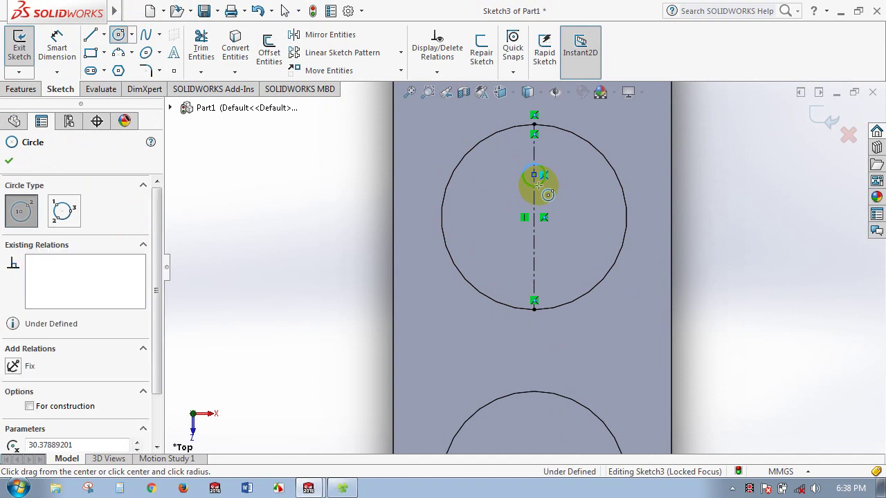
right_click(541, 179)
left_click(550, 196)
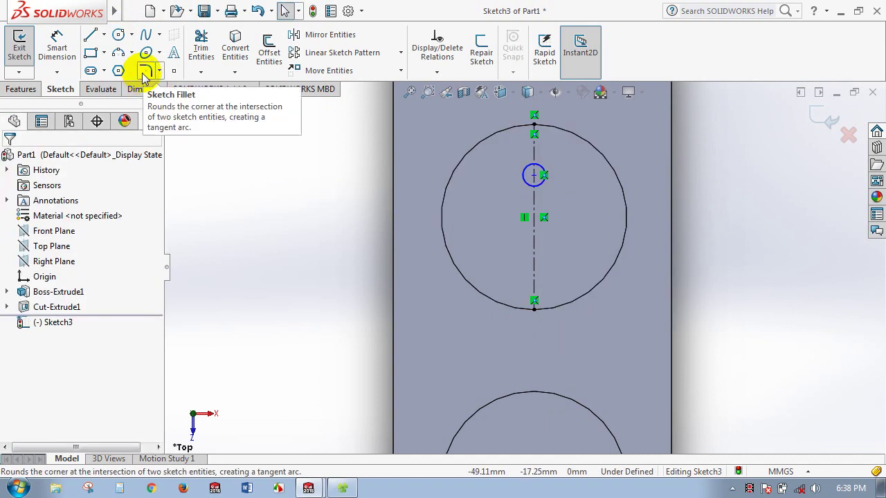
left_click(121, 37)
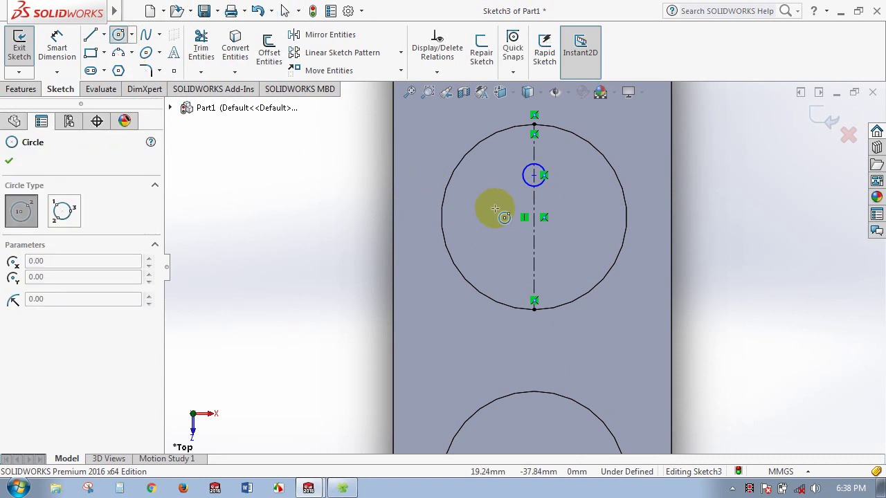
left_click(534, 248)
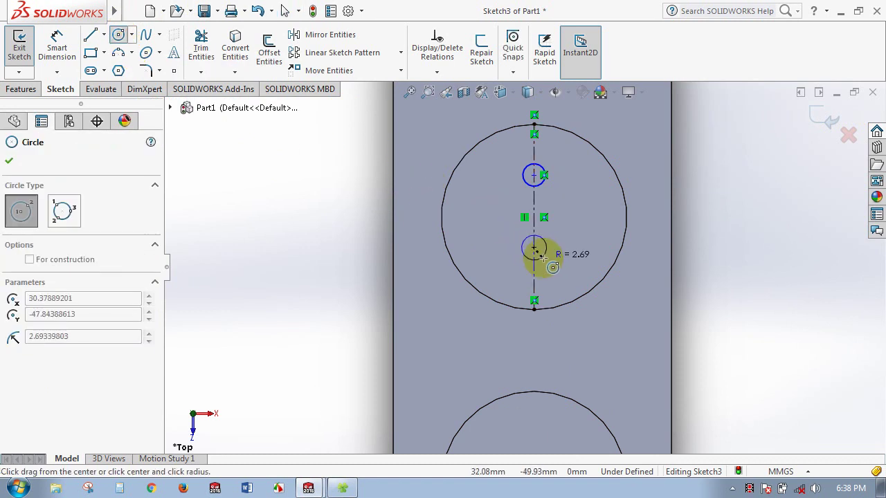
left_click(540, 258)
right_click(541, 259)
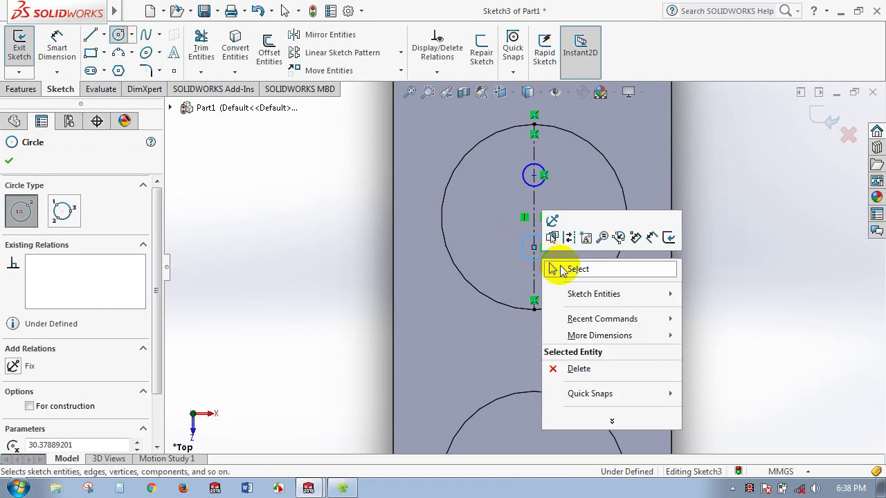
left_click(558, 267)
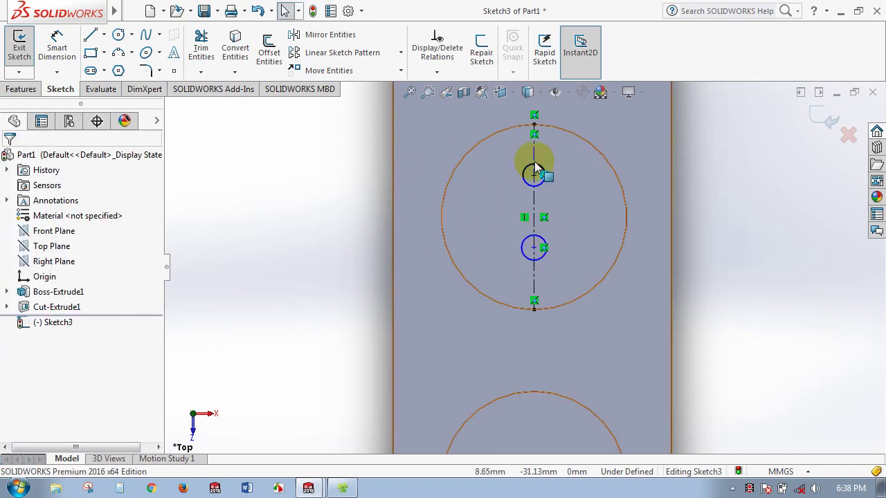
- Dimension the upper and lower small circles to Ø5 mm each
left_click(57, 47)
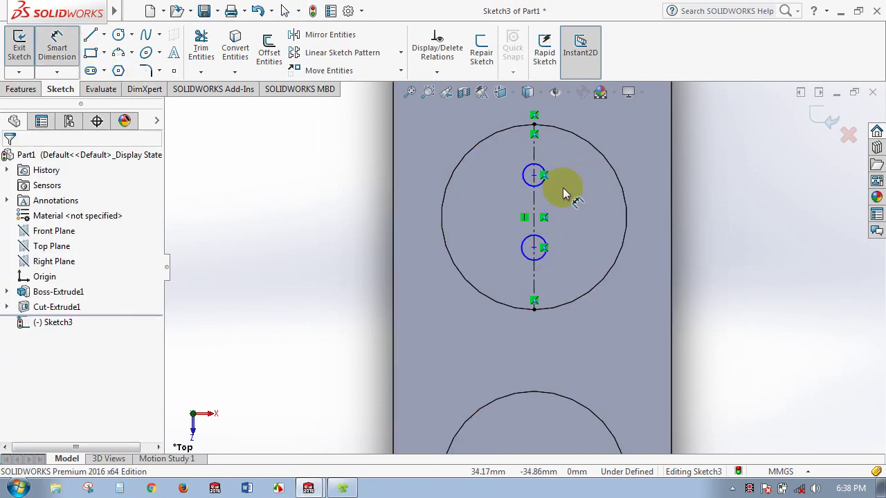
left_click(530, 166)
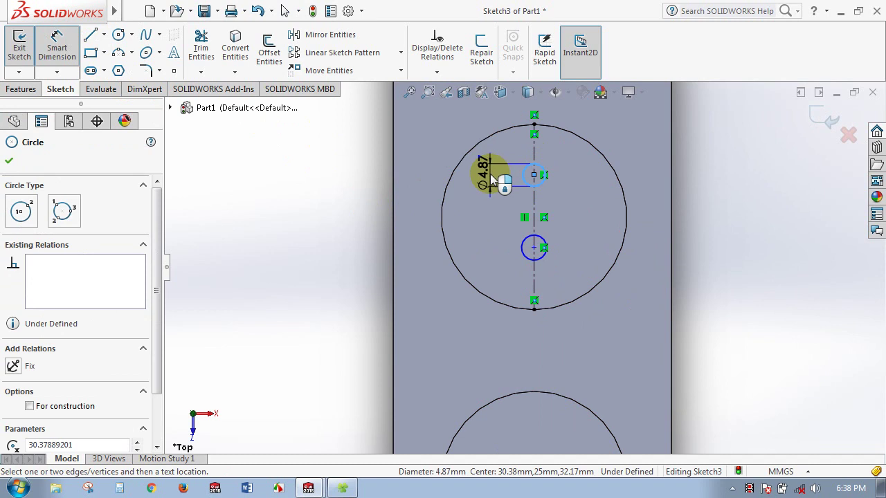
left_click(489, 174)
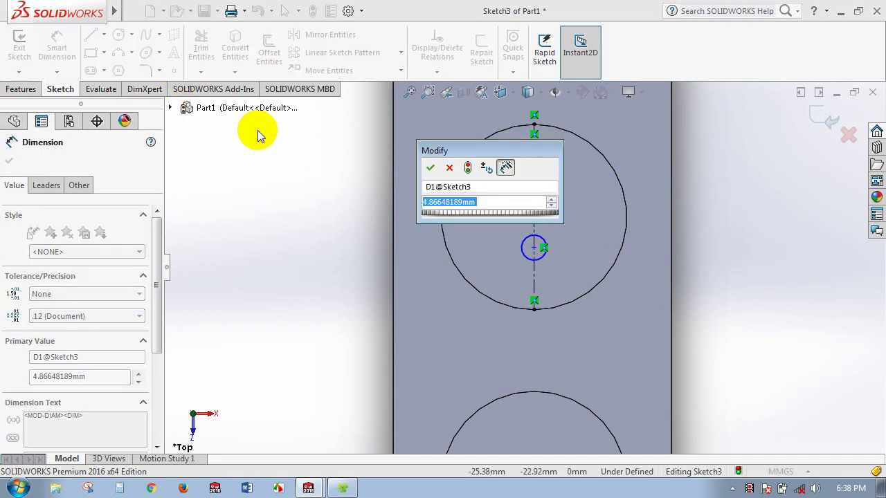
type("5")
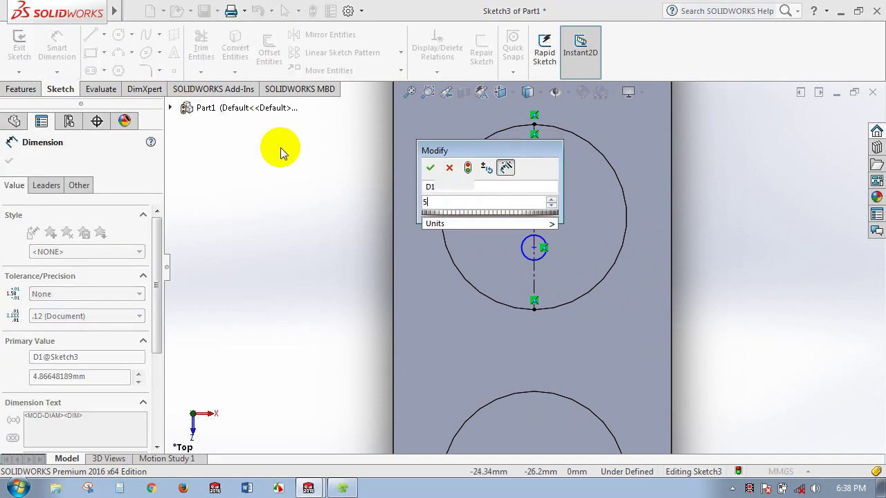
left_click(430, 168)
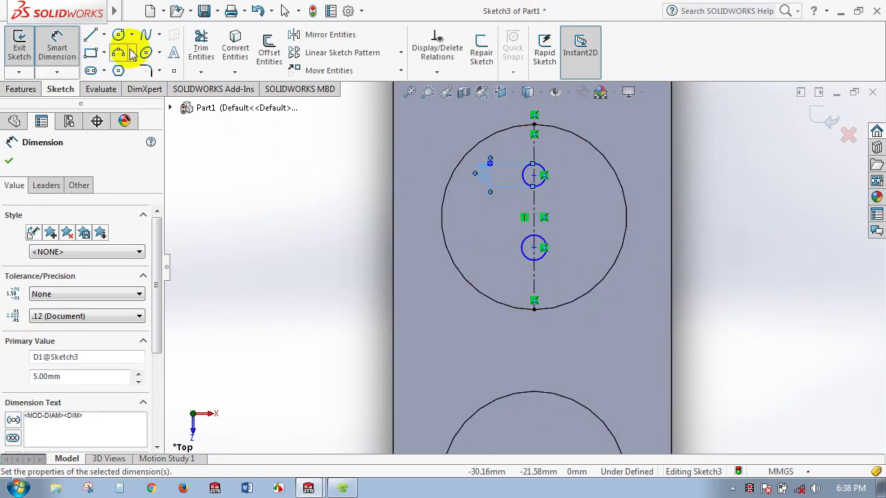
left_click(525, 255)
left_click(499, 243)
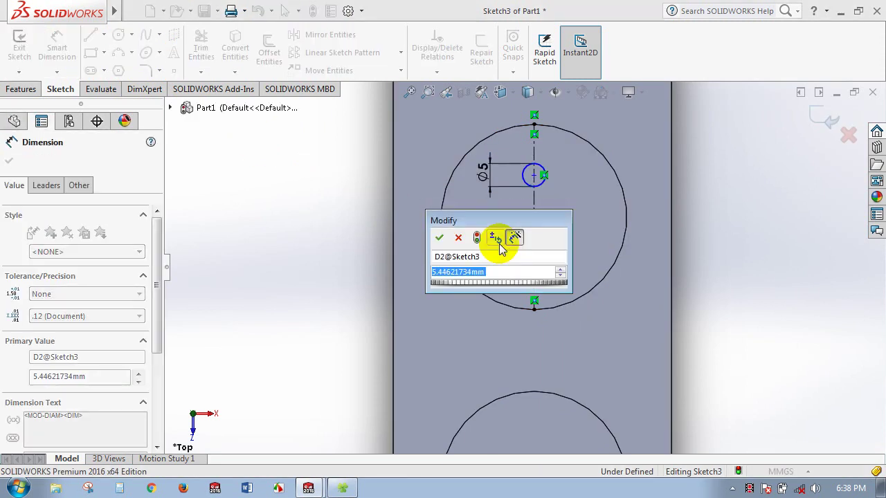
type("5")
left_click(440, 238)
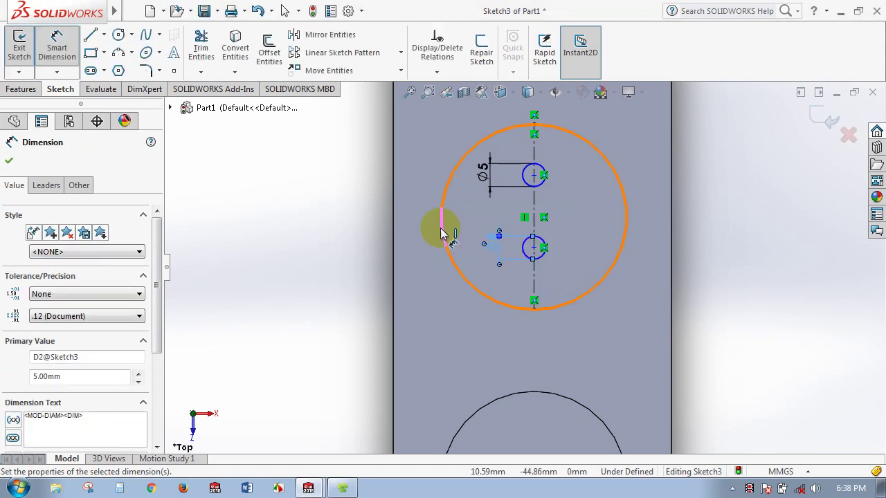
- Space the two small circle centres 16.20 mm apart
left_click(544, 253)
left_click(539, 251)
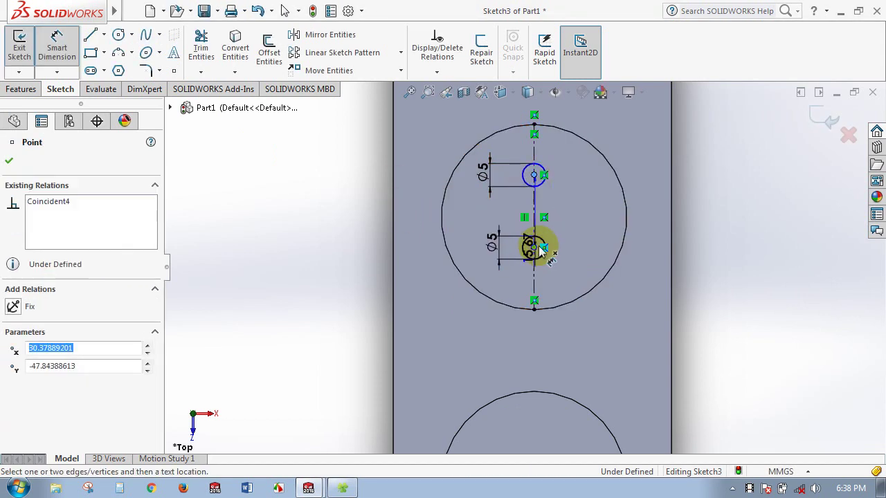
left_click(573, 211)
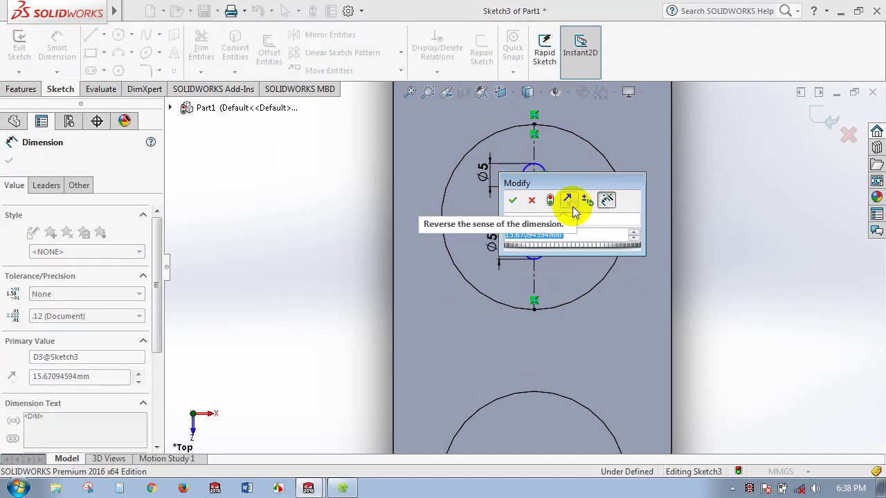
type("16.2")
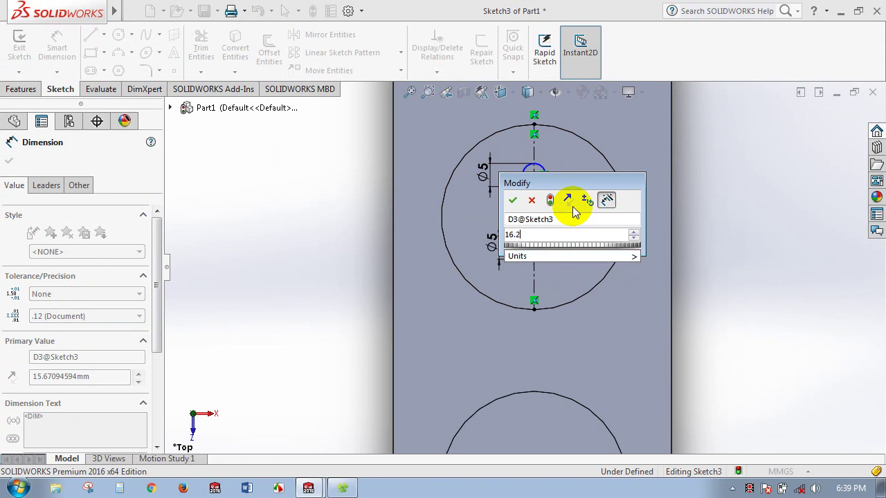
type("0")
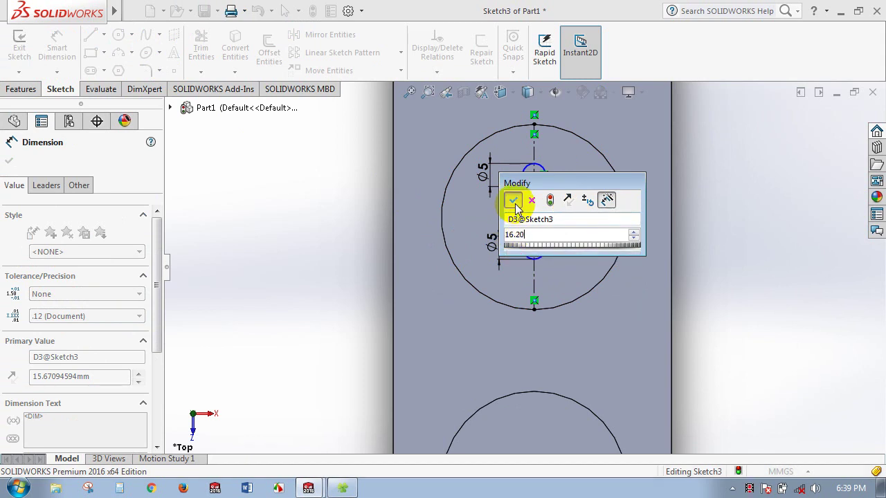
left_click(513, 200)
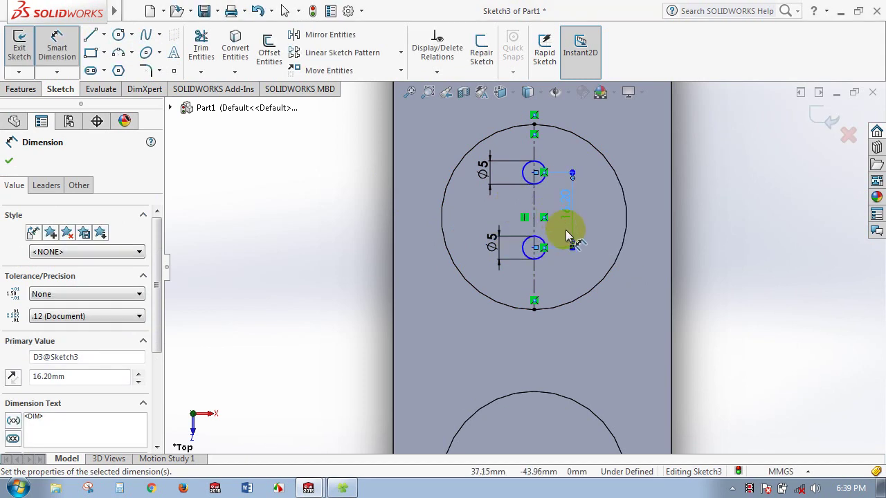
left_click(10, 162)
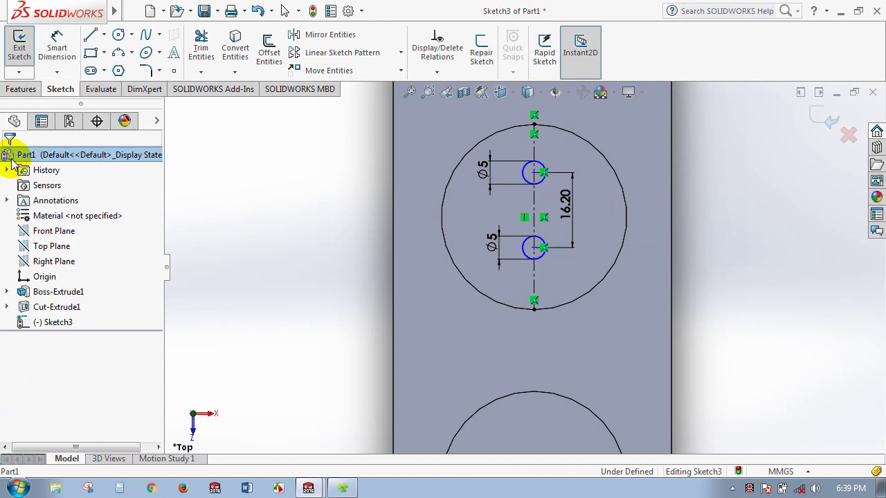
- Zoom out, tilt the view slightly and bring up the Features commands
scroll(514, 219, "up", 3)
scroll(519, 222, "up", 1)
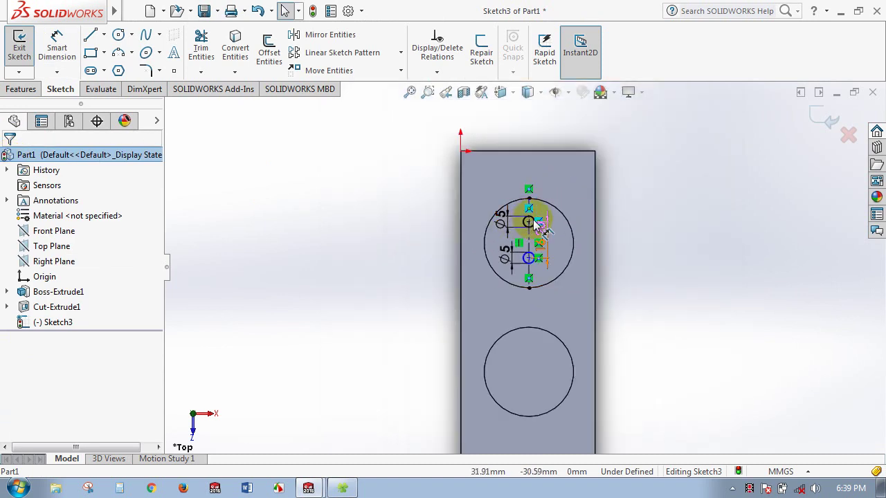
scroll(531, 227, "down", 3)
scroll(535, 221, "up", 2)
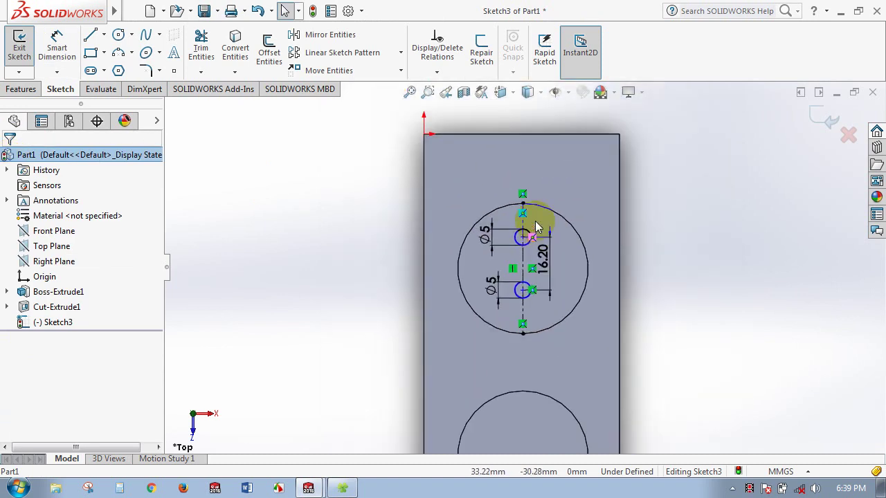
scroll(534, 219, "up", 1)
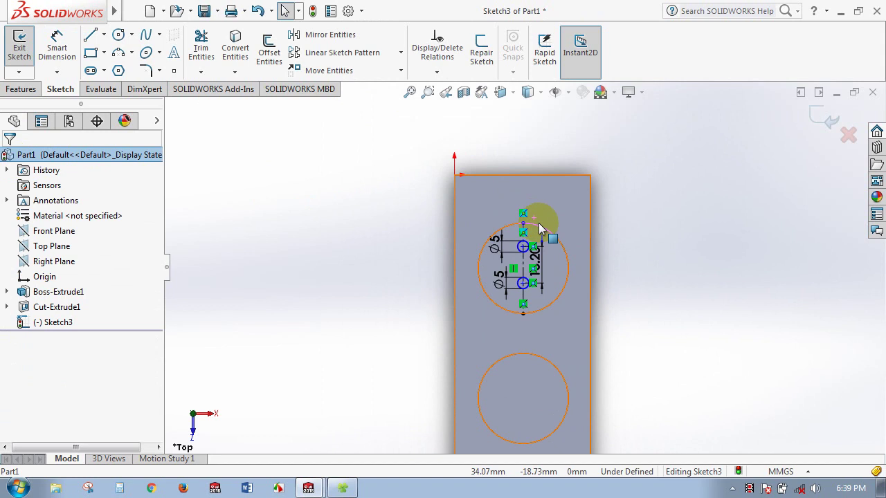
mouse_move(533, 246)
middle_mouse_down()
mouse_move(609, 245)
mouse_move(530, 251)
mouse_move(543, 249)
middle_mouse_up()
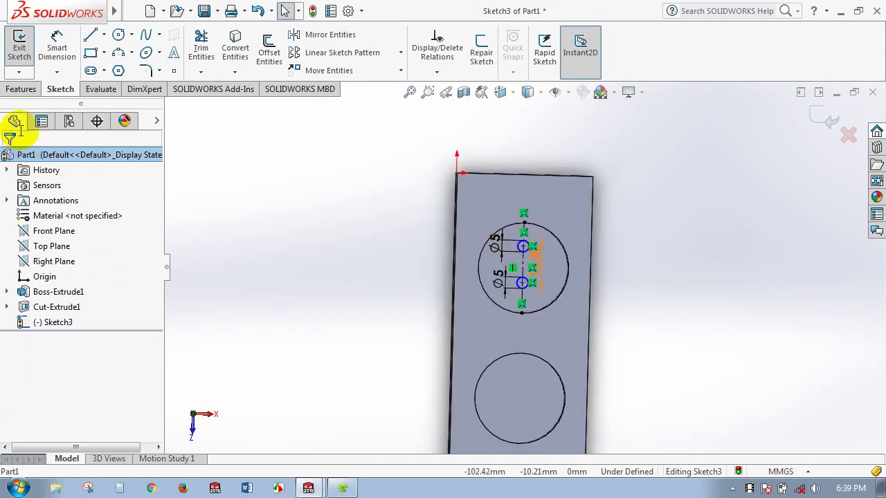
left_click(21, 88)
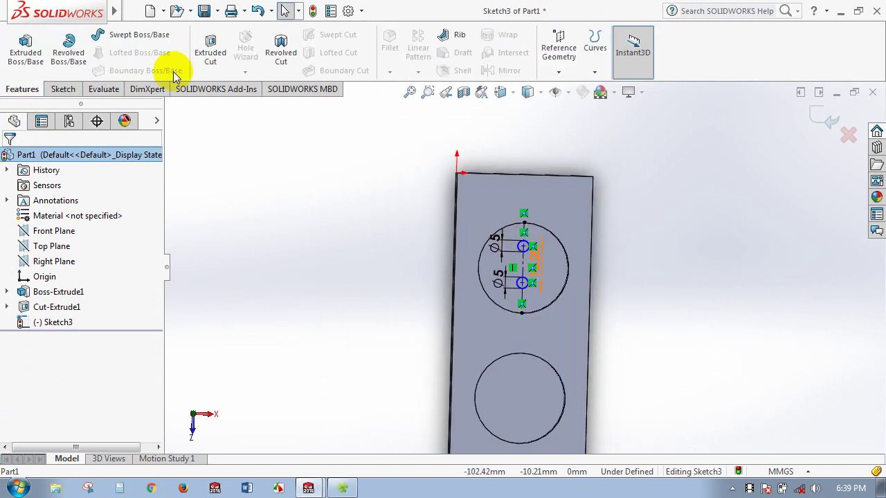
- Extrude-cut the two Ø5 holes 22 mm deep into the upper pocket floor
left_click(211, 50)
mouse_move(380, 151)
middle_mouse_down()
mouse_move(339, 148)
mouse_move(376, 199)
middle_mouse_up()
mouse_move(463, 266)
left_mouse_down()
mouse_move(452, 276)
mouse_move(450, 267)
left_mouse_up()
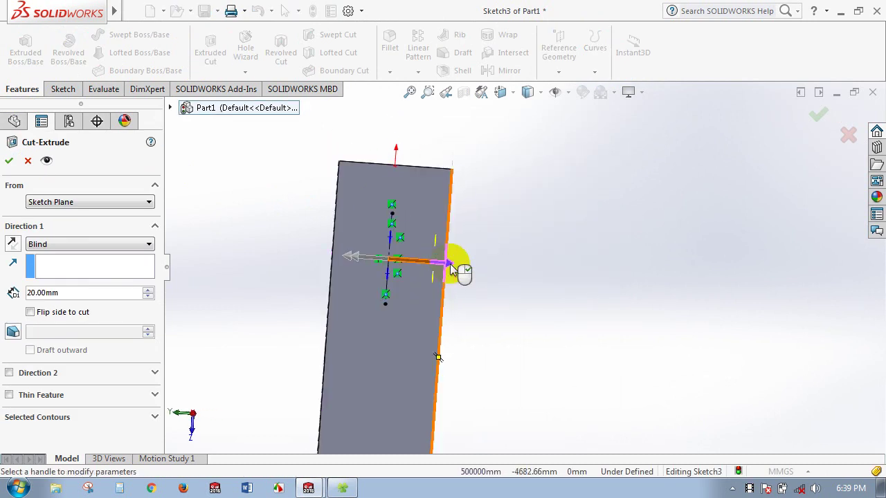
left_click(444, 264)
left_click(446, 266)
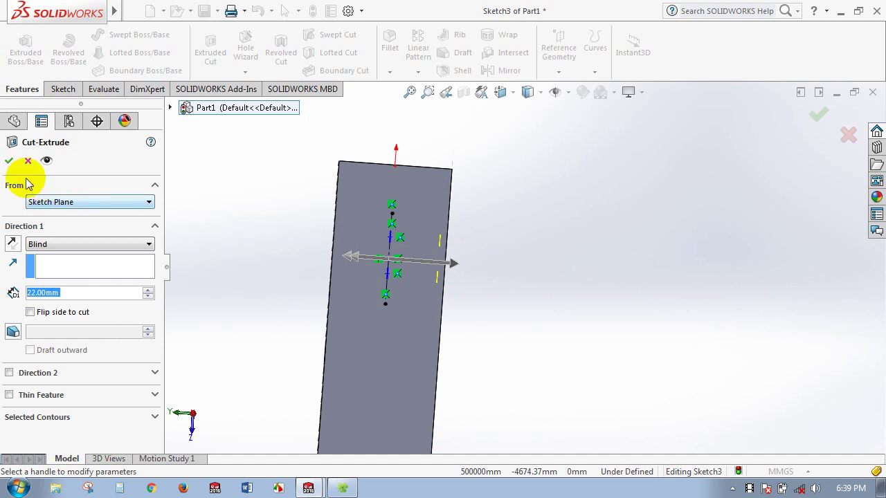
left_click(11, 162)
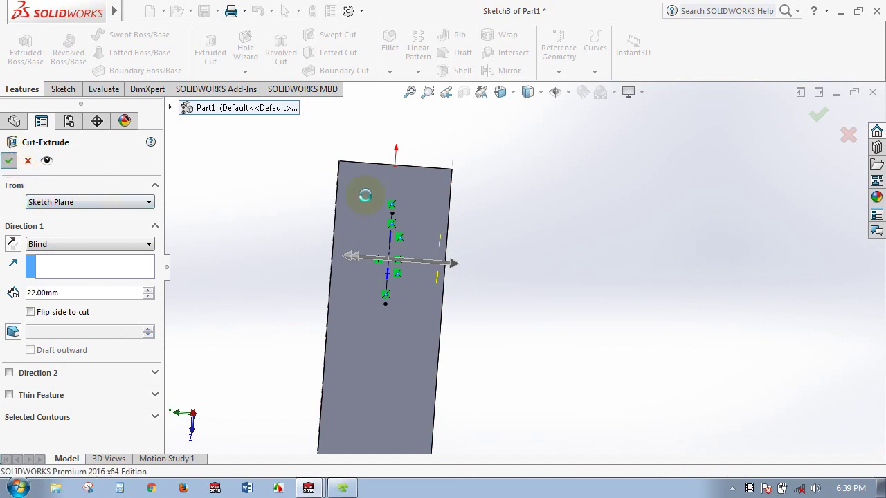
left_click(548, 188)
mouse_move(406, 228)
middle_mouse_down()
mouse_move(471, 241)
mouse_move(353, 241)
mouse_move(440, 222)
mouse_move(425, 216)
middle_mouse_up()
- Orbit and zoom around the part to inspect the drilled pockets from several angles
scroll(426, 216, "up", 2)
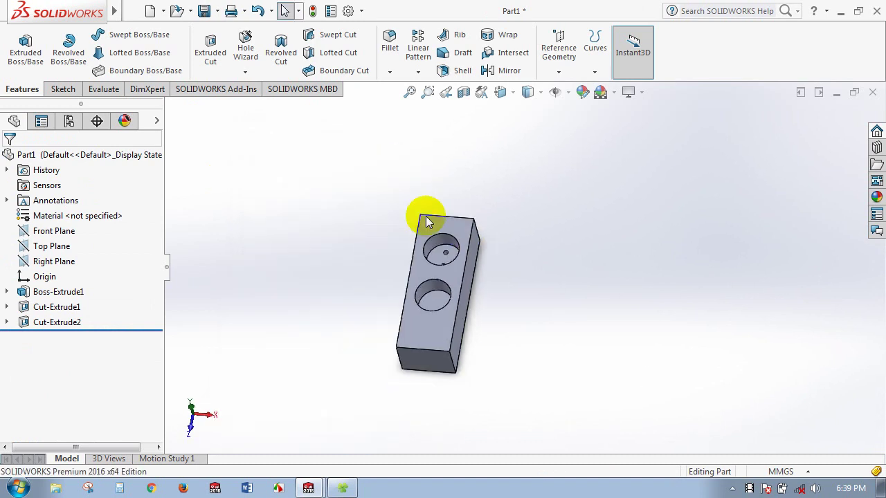
scroll(426, 216, "down", 2)
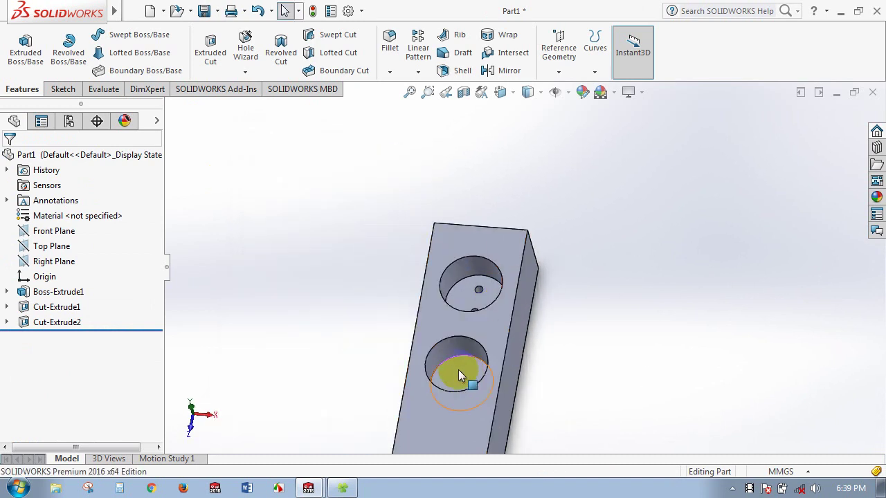
mouse_move(473, 371)
middle_mouse_down()
mouse_move(493, 346)
mouse_move(478, 352)
mouse_move(436, 337)
mouse_move(263, 318)
mouse_move(270, 248)
mouse_move(490, 241)
mouse_move(512, 212)
mouse_move(501, 202)
middle_mouse_up()
mouse_move(511, 305)
middle_mouse_down()
mouse_move(503, 292)
mouse_move(474, 292)
mouse_move(494, 300)
middle_mouse_up()
scroll(474, 321, "down", 2)
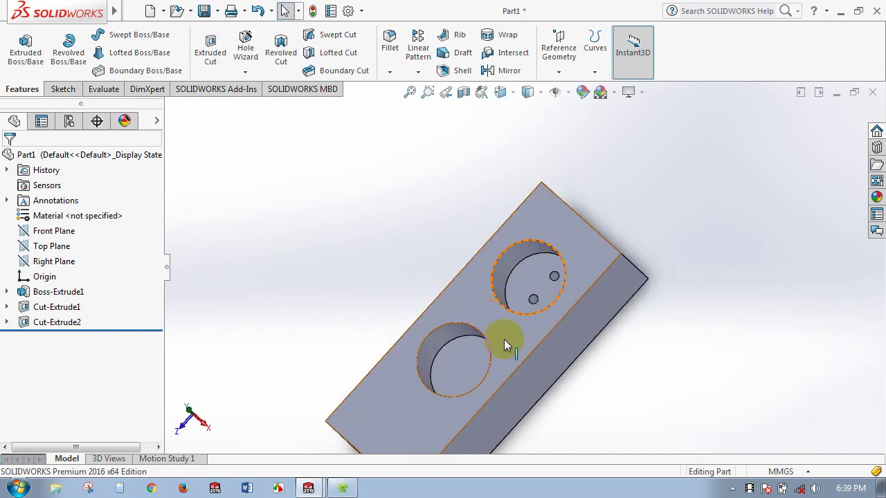
mouse_move(504, 320)
left_mouse_down()
mouse_move(574, 326)
mouse_move(476, 353)
left_mouse_up()
- Start Sketch4 on the block and view it from the Top
left_click(528, 320)
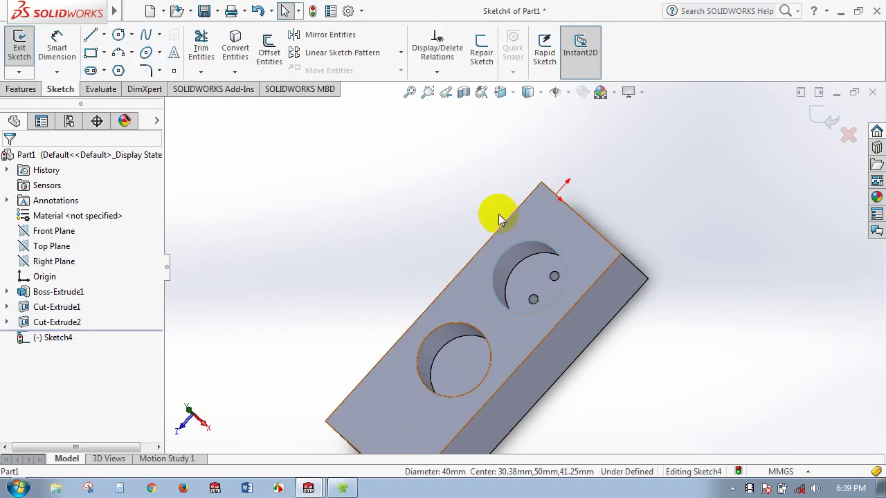
left_click(508, 99)
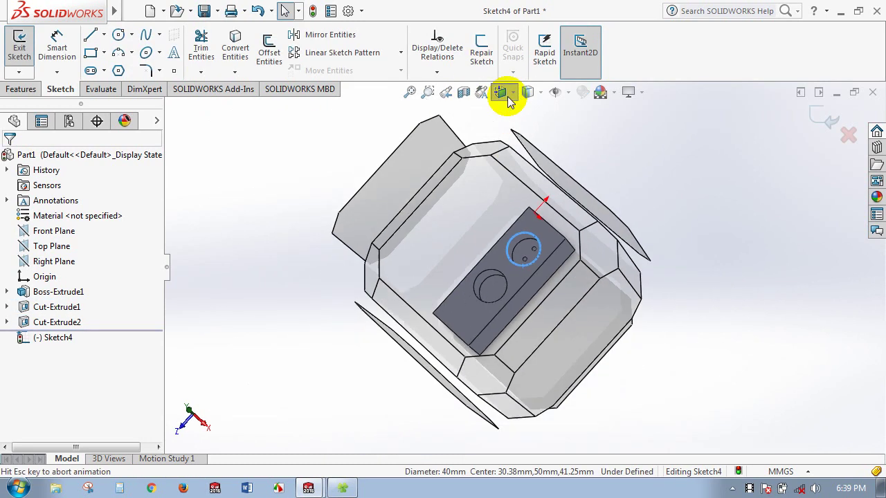
left_click(479, 233)
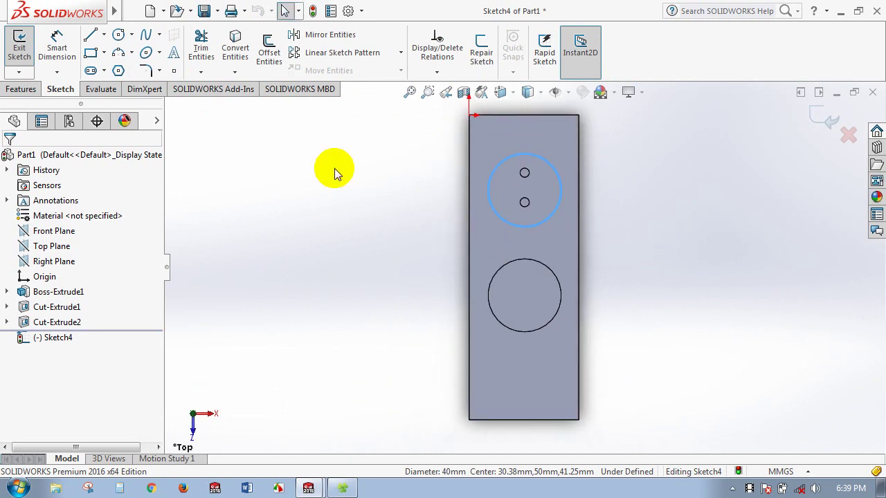
- Draw a small circle inside the lower large circle, above its centre
left_click(119, 34)
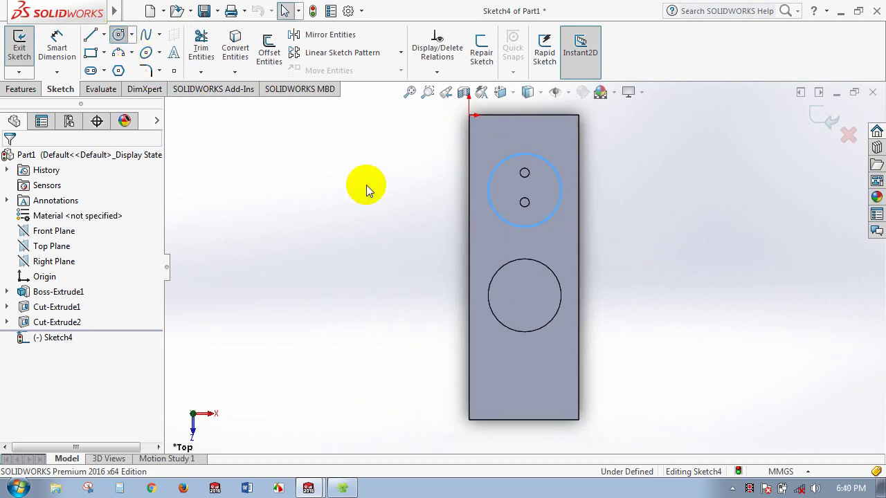
left_click(525, 280)
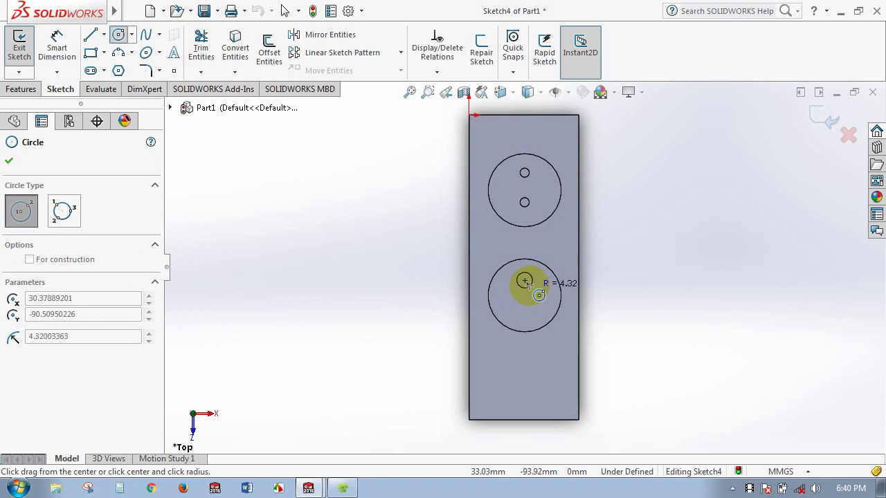
left_click(538, 295)
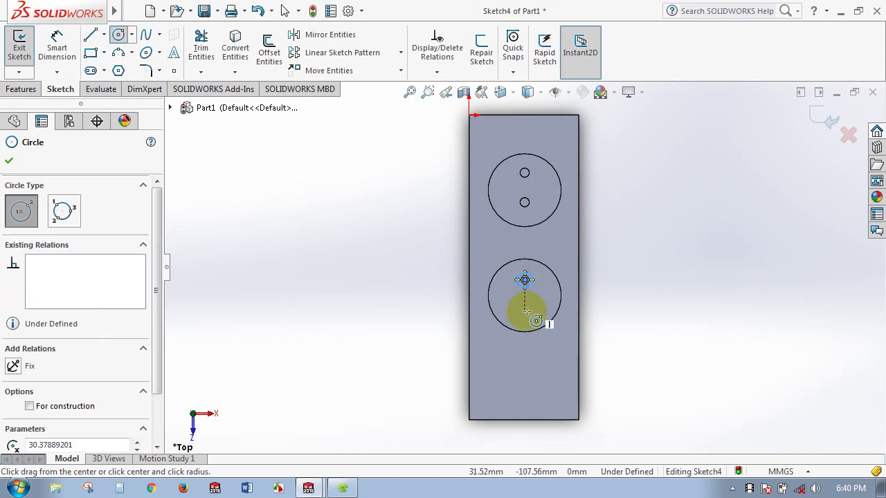
scroll(526, 312, "down", 3)
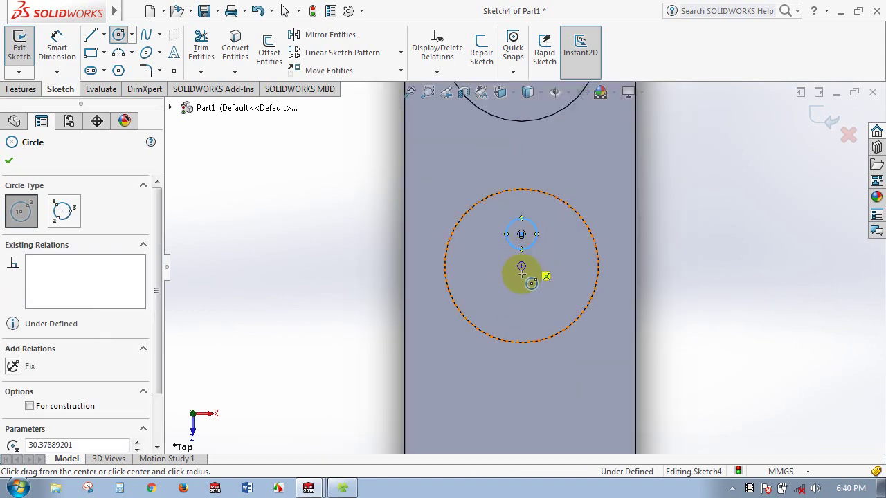
- Draw a second small circle below the first and dimension both to Ø5 mm
left_click(523, 302)
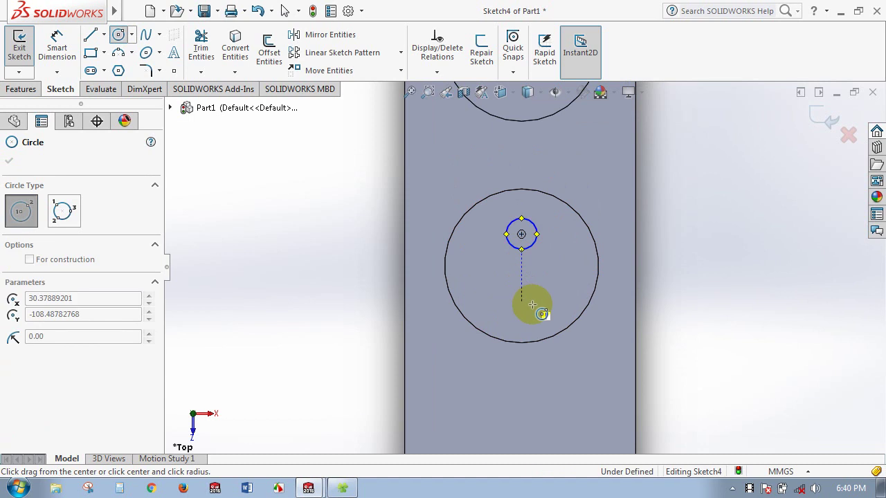
left_click(525, 304)
left_click(53, 48)
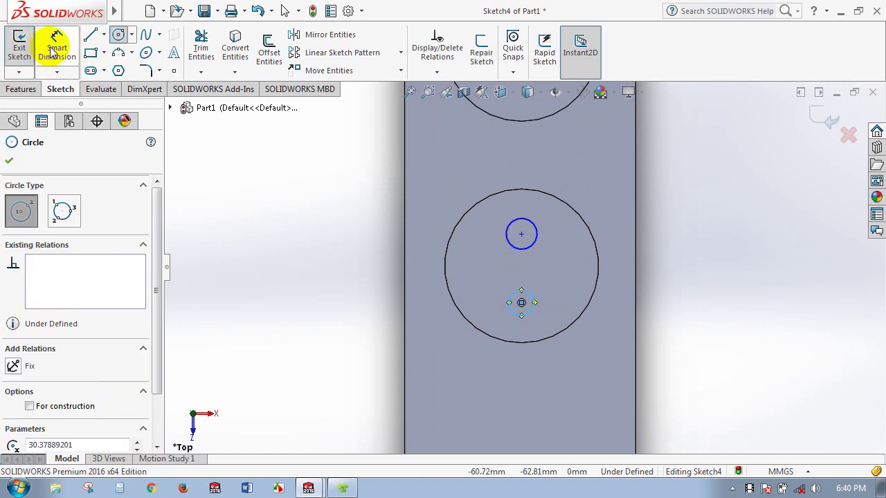
left_click(515, 228)
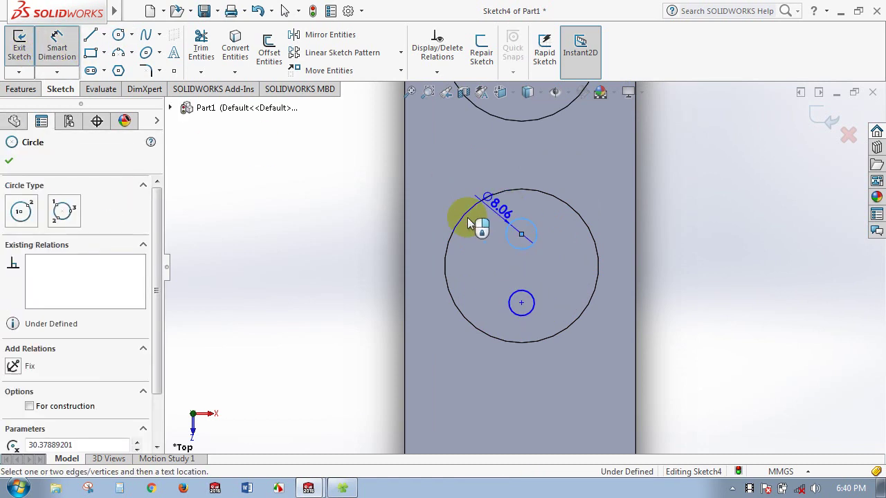
left_click(352, 242)
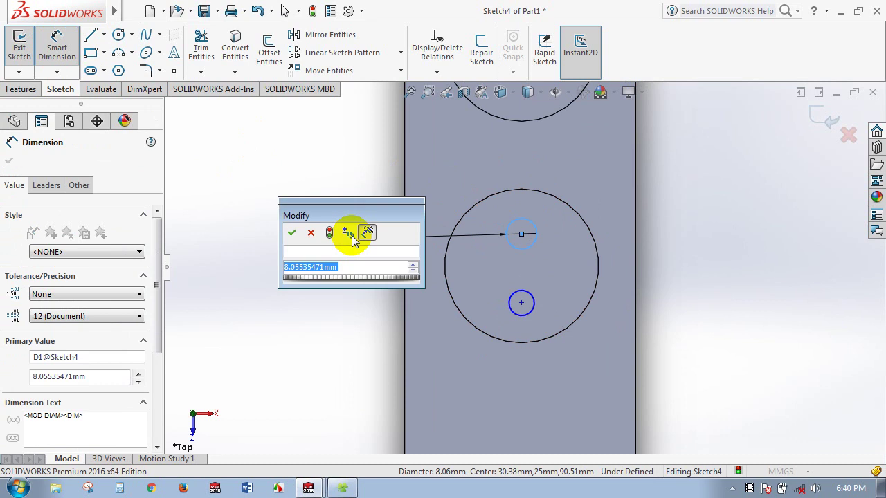
type("5")
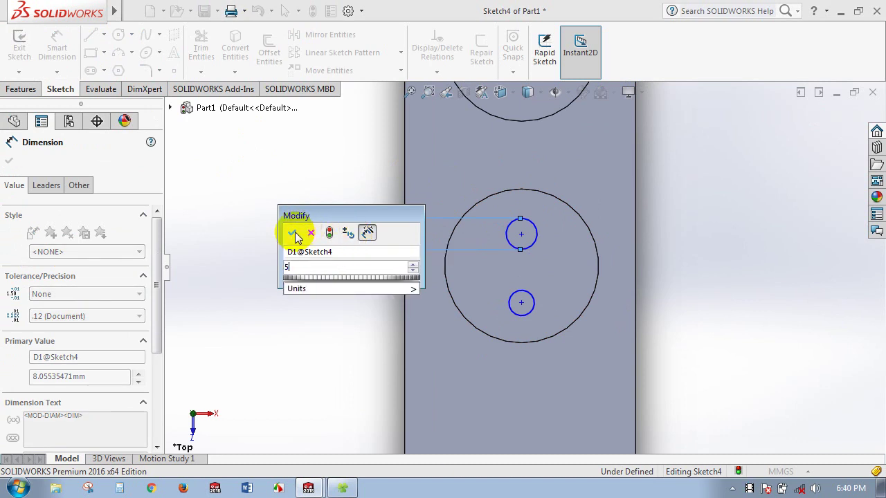
left_click(293, 235)
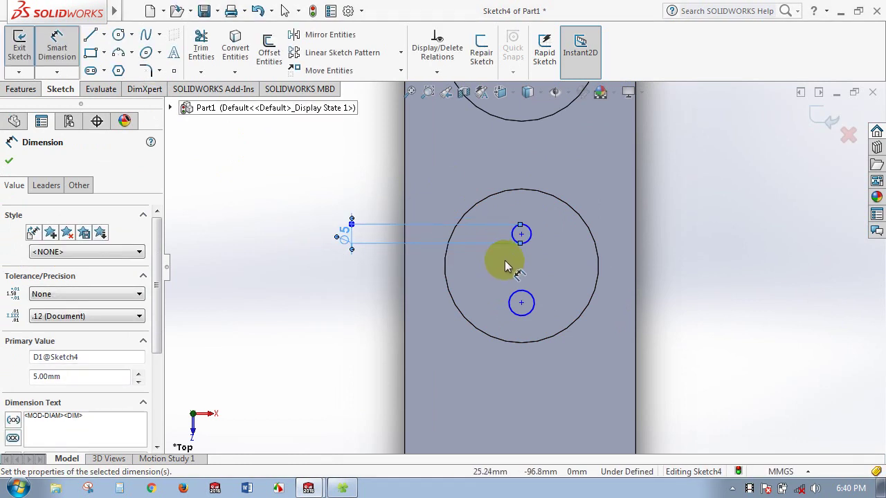
left_click(517, 288)
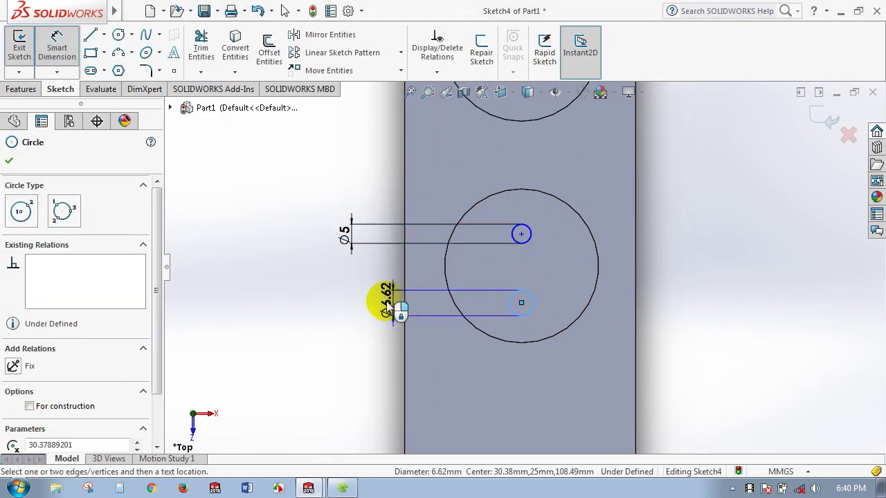
left_click(380, 297)
type("5")
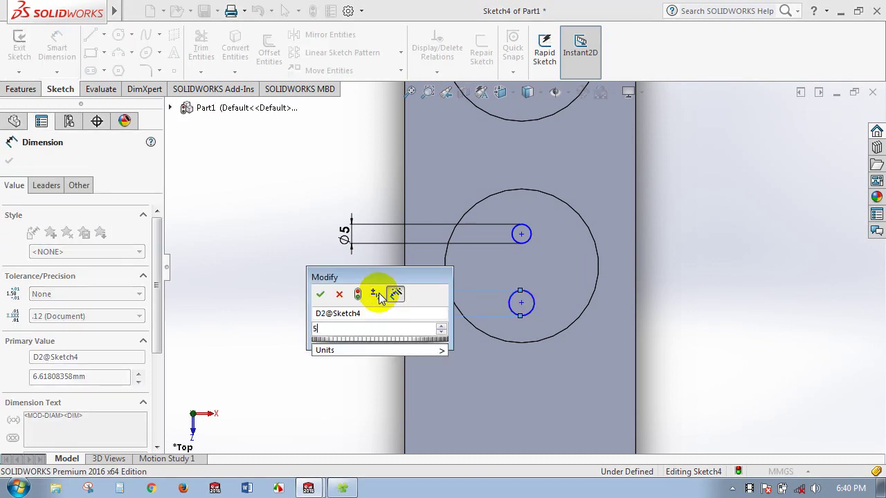
left_click(331, 293)
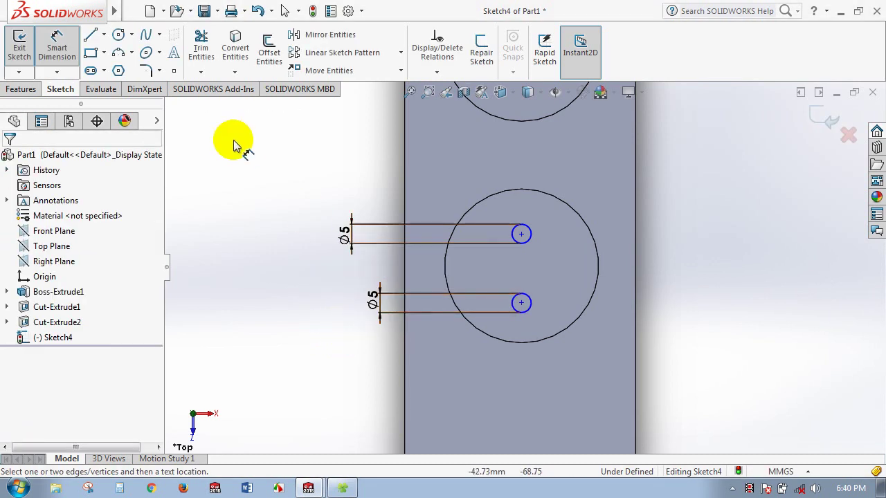
- Dimension the vertical spacing between the two small circle centres as 16.2 mm
left_click(72, 38)
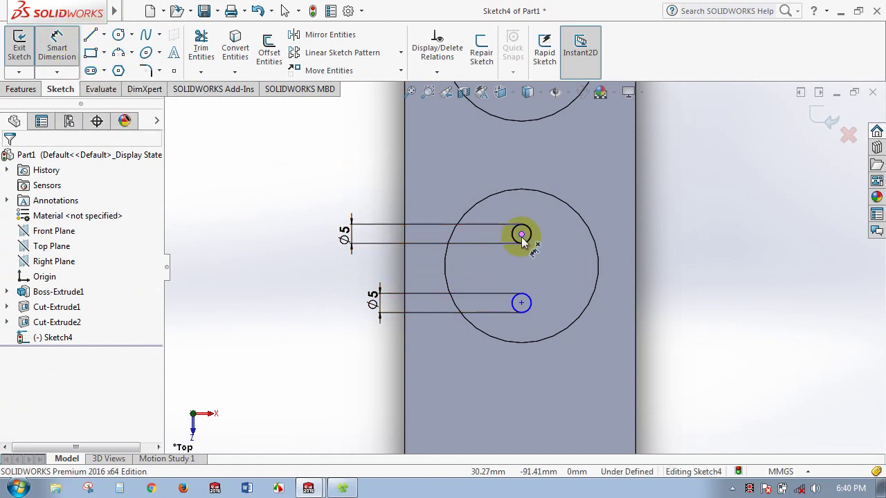
left_click(521, 303)
left_click(521, 303)
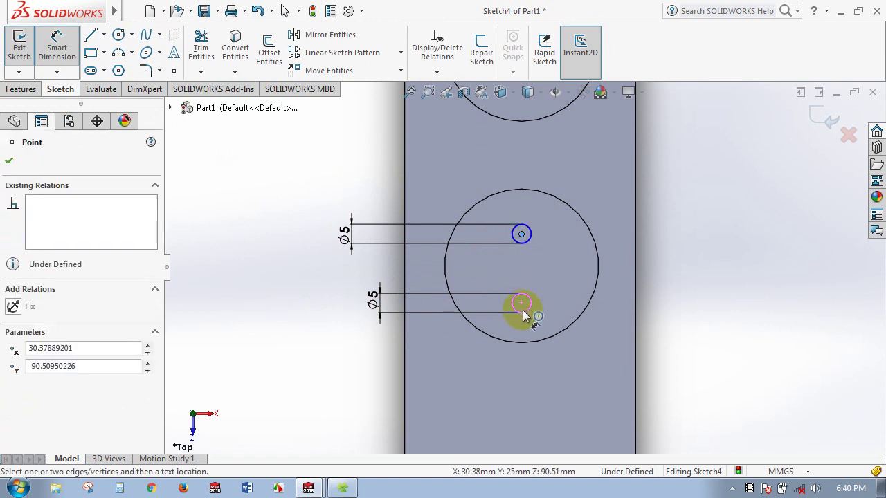
left_click(557, 269)
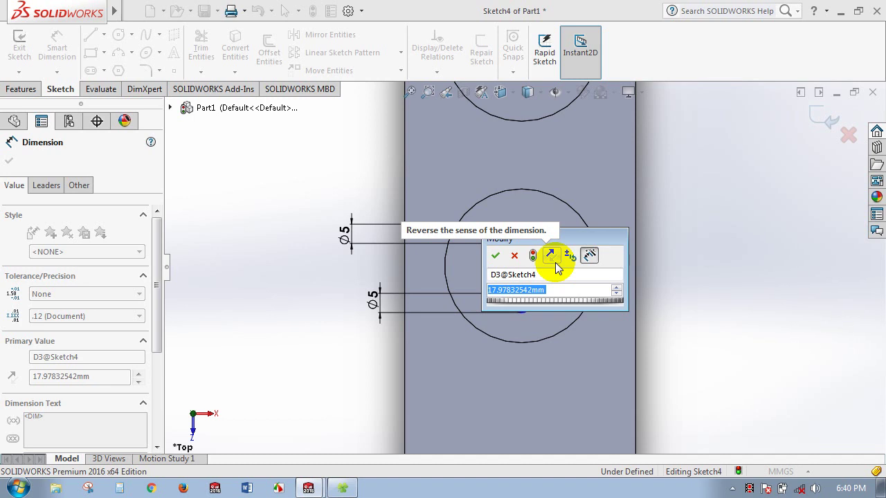
type("1")
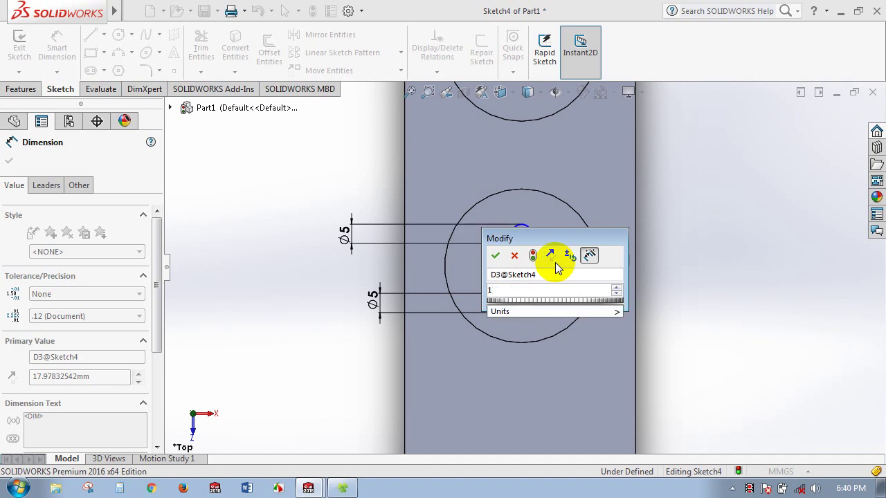
type("6.")
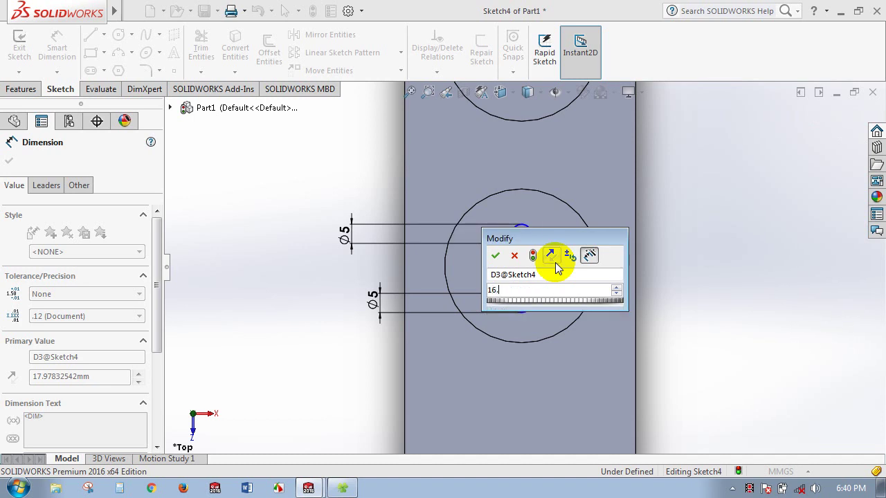
type("20")
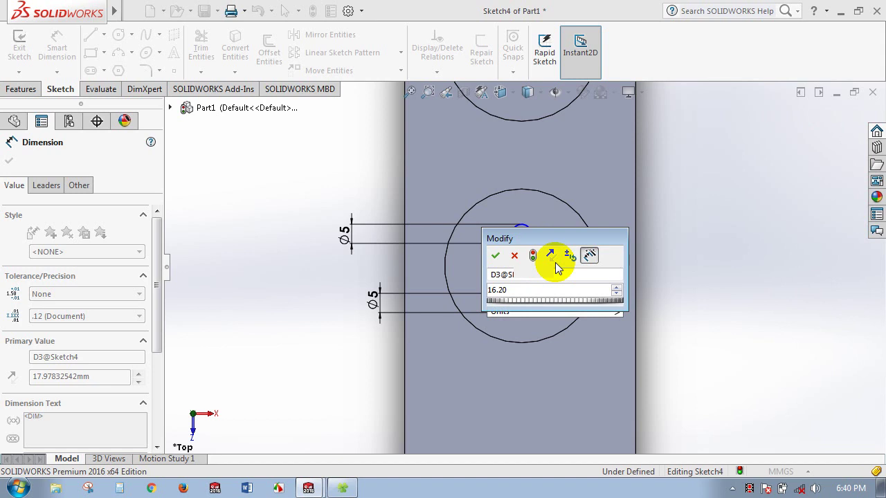
key("Return")
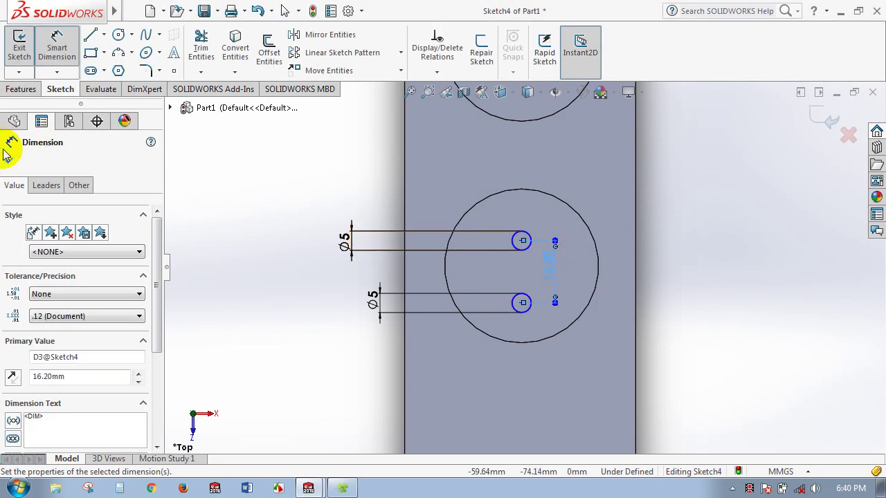
left_click(9, 159)
- Extrude-cut Sketch4's two Ø5 holes about 21 mm deep into the block as Cut-Extrude3
left_click(19, 94)
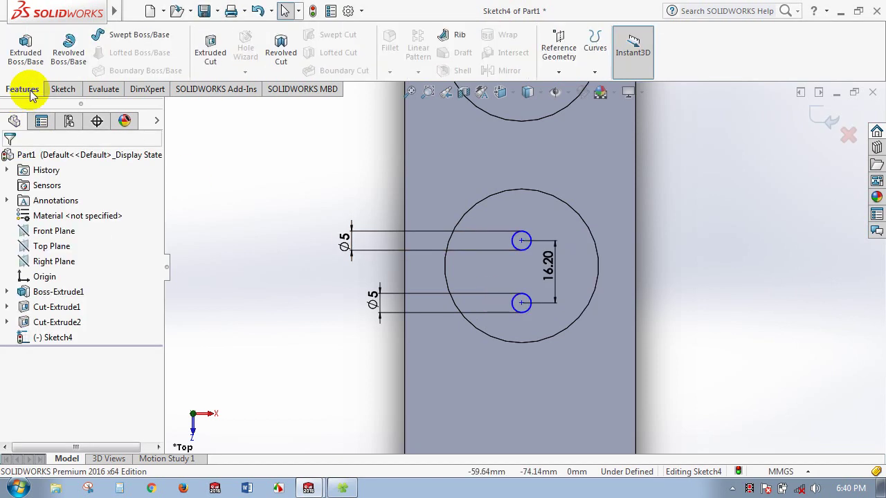
left_click(220, 48)
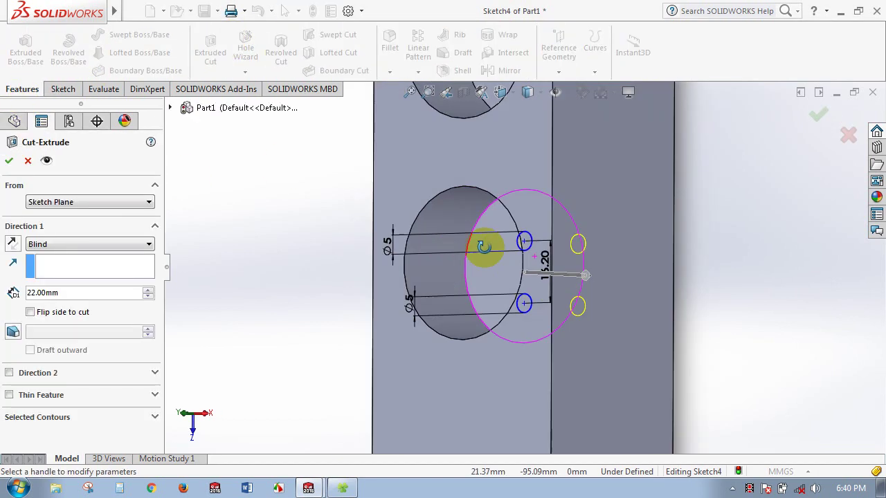
middle_click_drag(465, 243, 610, 222)
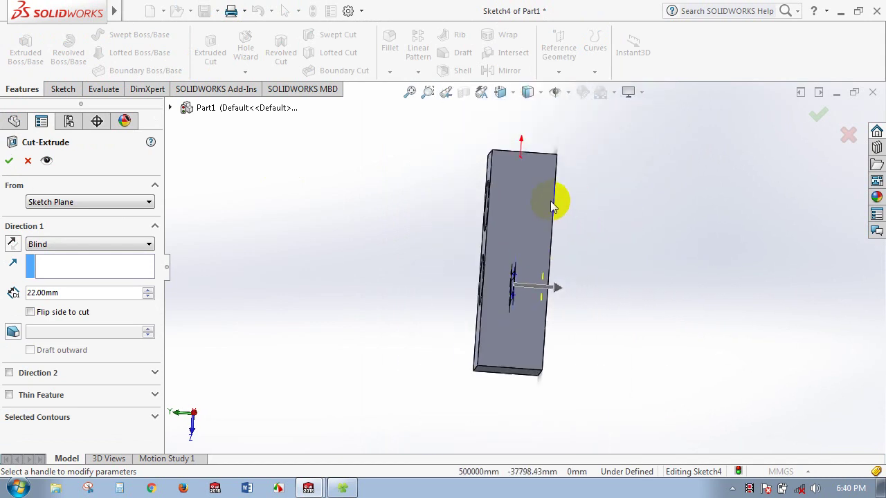
scroll(524, 228, "down", 5)
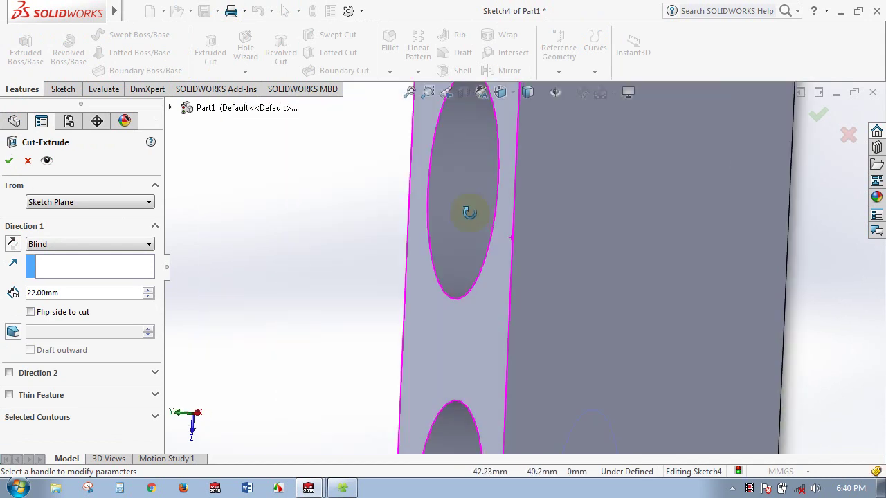
mouse_move(468, 209)
middle_mouse_down()
mouse_move(637, 352)
mouse_move(593, 336)
middle_mouse_up()
scroll(622, 346, "up", 3)
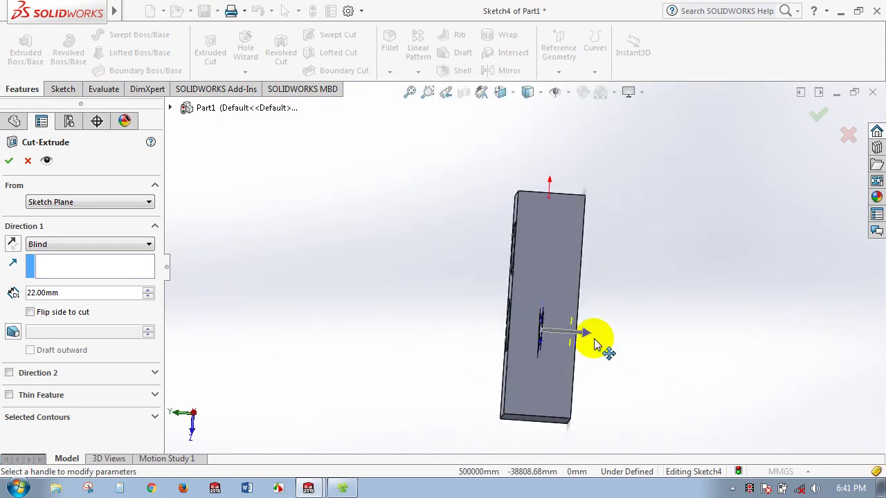
left_click(575, 332)
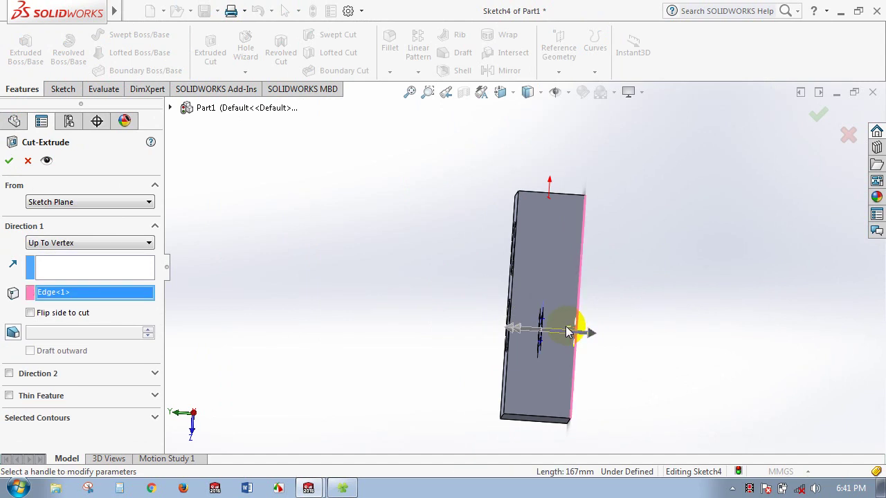
scroll(567, 334, "down", 3)
scroll(547, 331, "down", 2)
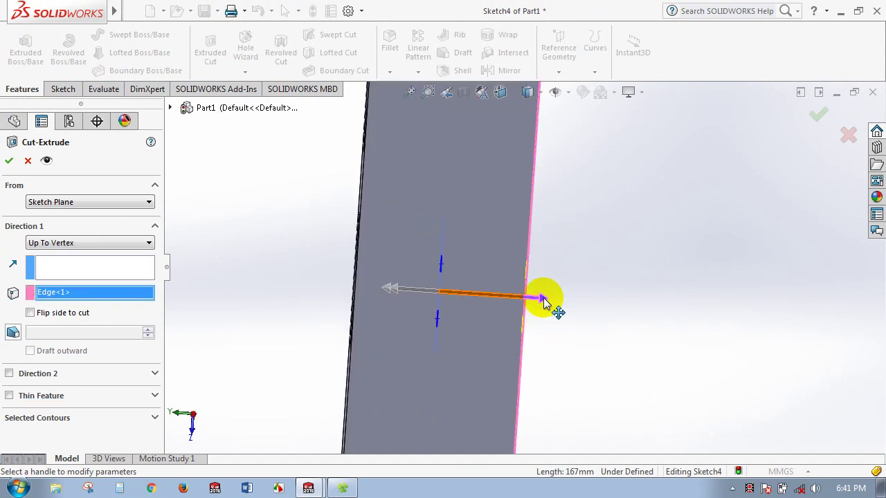
left_click_drag(543, 303, 510, 295)
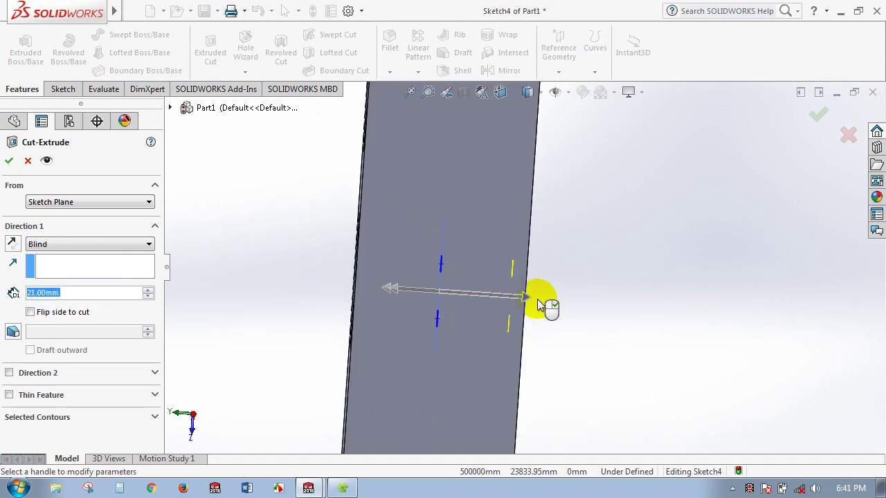
left_click(9, 160)
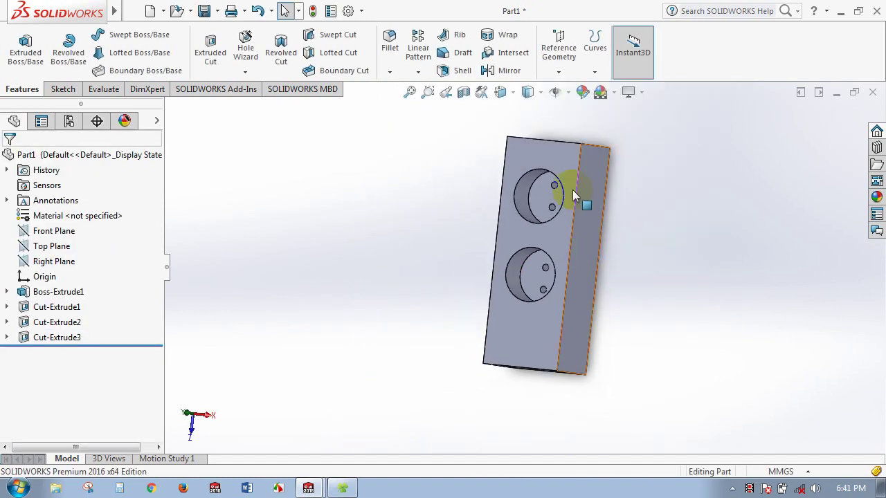
scroll(572, 190, "down", 2)
scroll(545, 288, "down", 2)
scroll(546, 288, "up", 5)
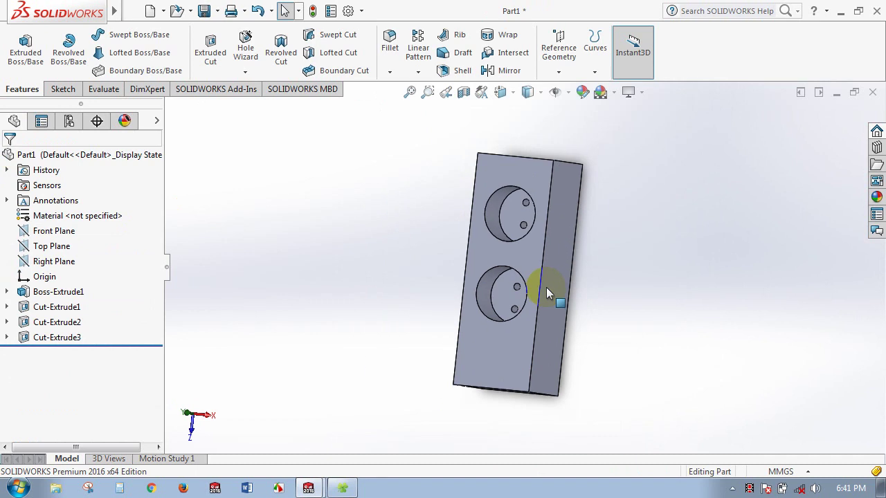
mouse_move(545, 287)
middle_mouse_down()
mouse_move(572, 288)
mouse_move(570, 270)
mouse_move(453, 281)
mouse_move(536, 395)
mouse_move(587, 346)
mouse_move(556, 314)
middle_mouse_up()
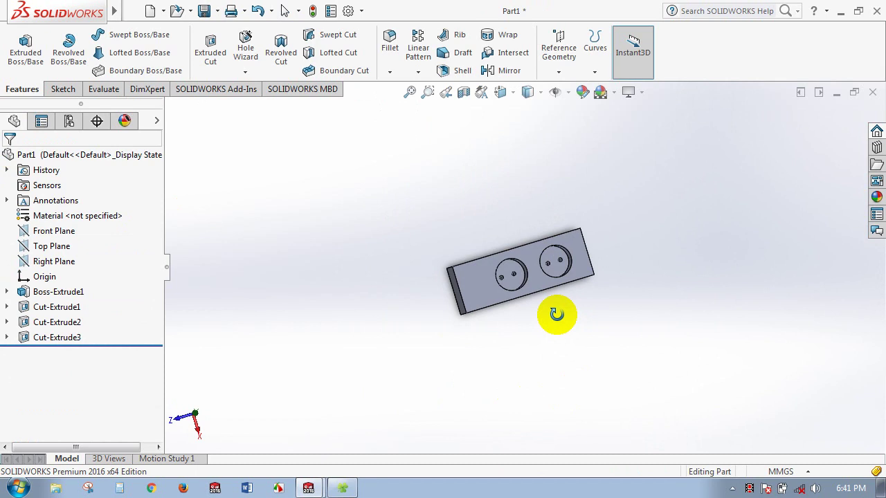
scroll(544, 262, "down", 2)
scroll(445, 295, "down", 3)
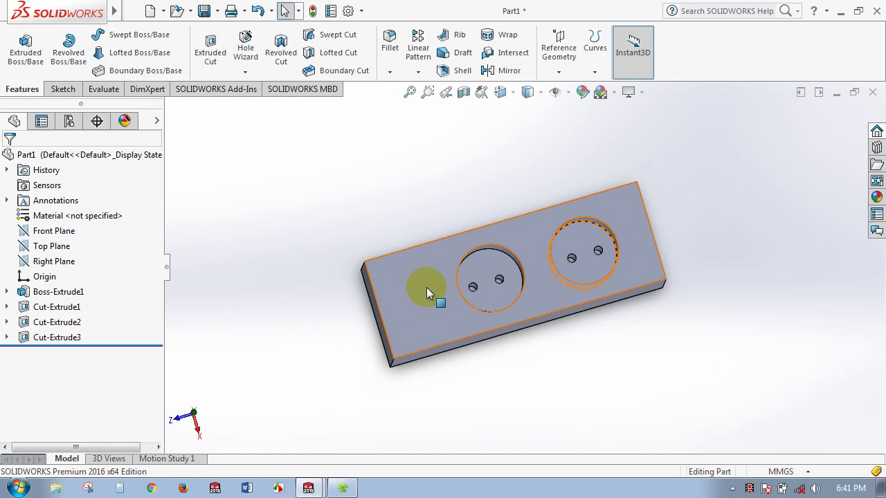
- Open a new sketch on the block's pocketed top face and view it Normal To
left_click(426, 288)
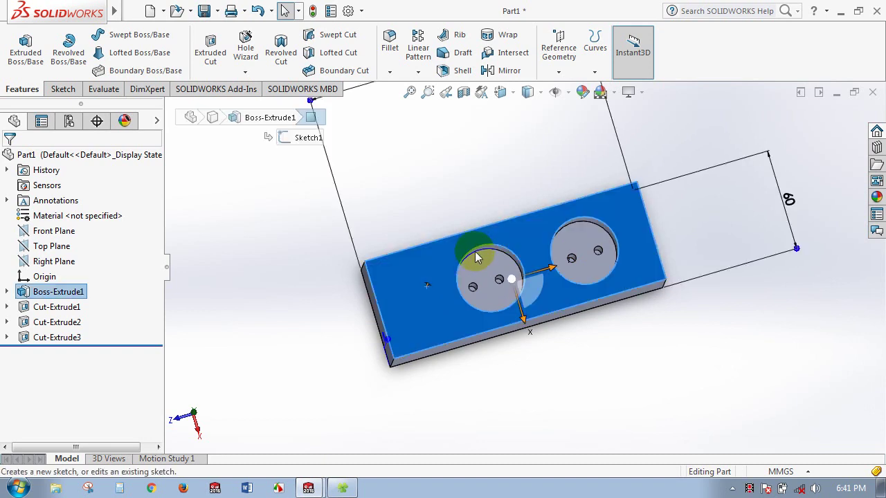
left_click(487, 248)
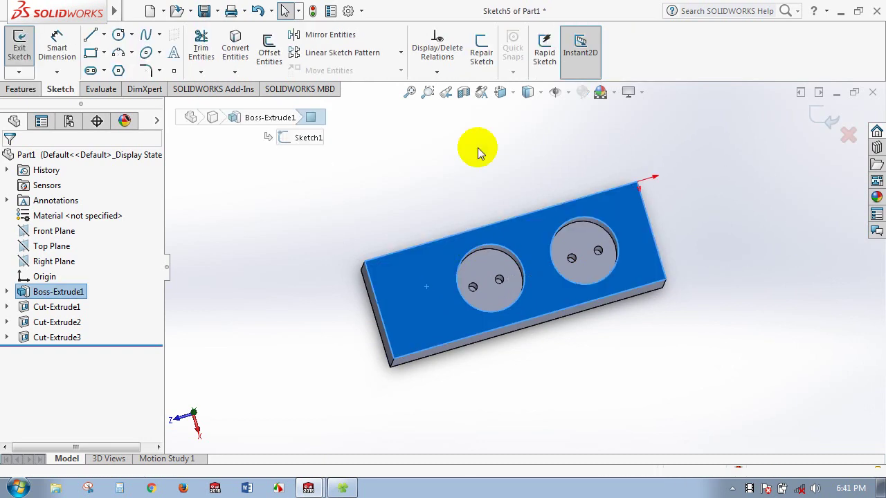
left_click(500, 92)
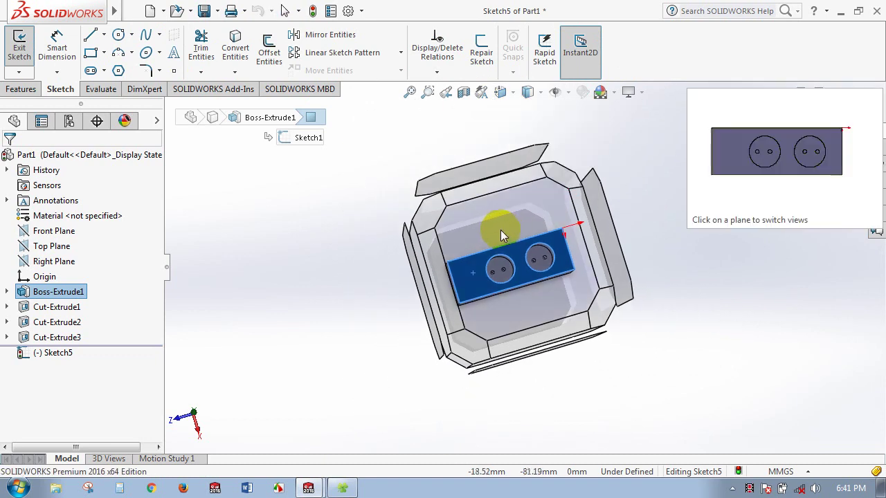
left_click(498, 228)
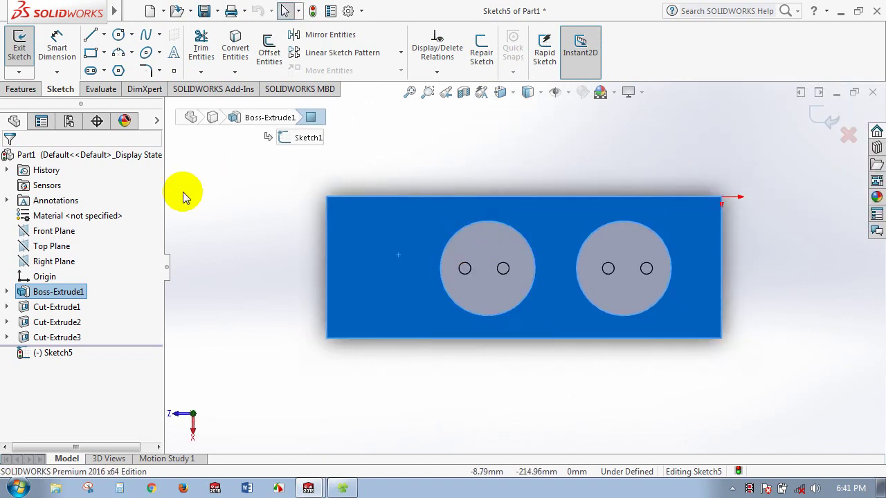
key("Escape")
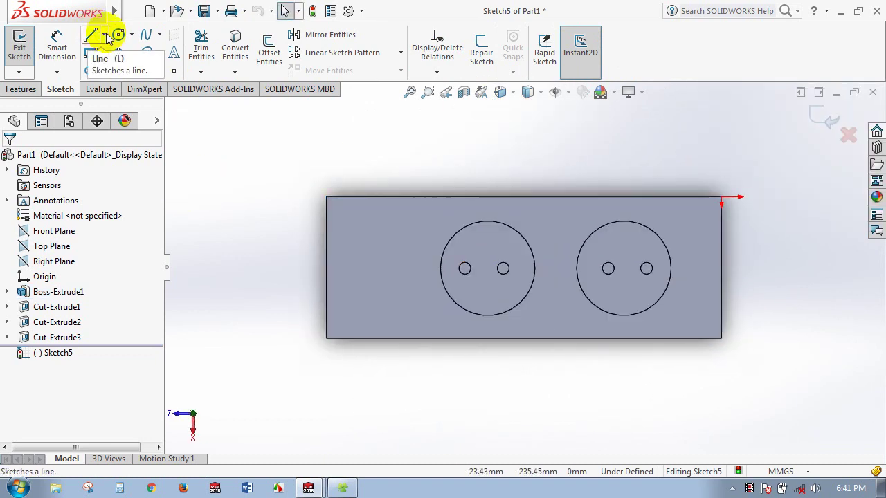
- Draw a centreline from the block's left edge to the first pocket's edge
left_click(105, 36)
left_click(115, 67)
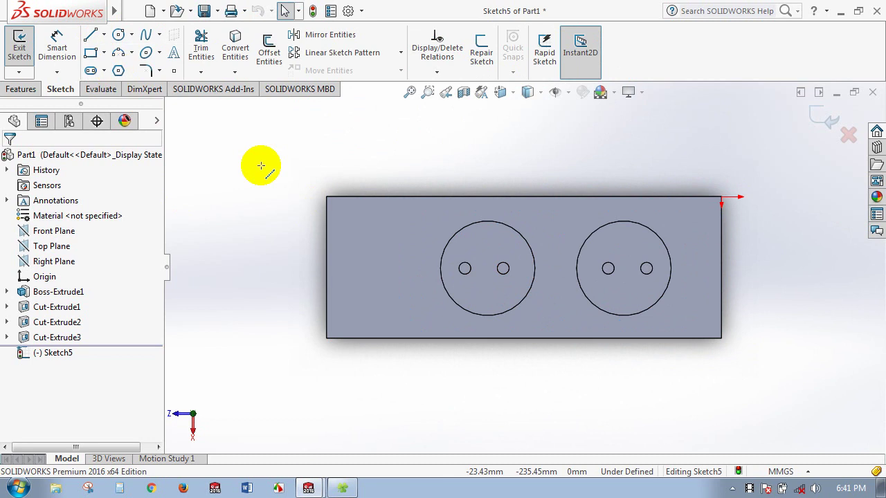
left_click(326, 267)
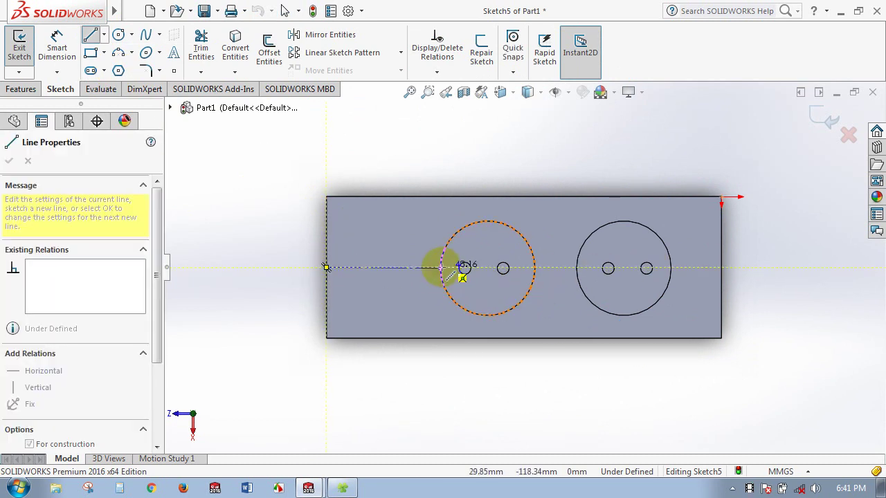
left_click(441, 268)
right_click(451, 267)
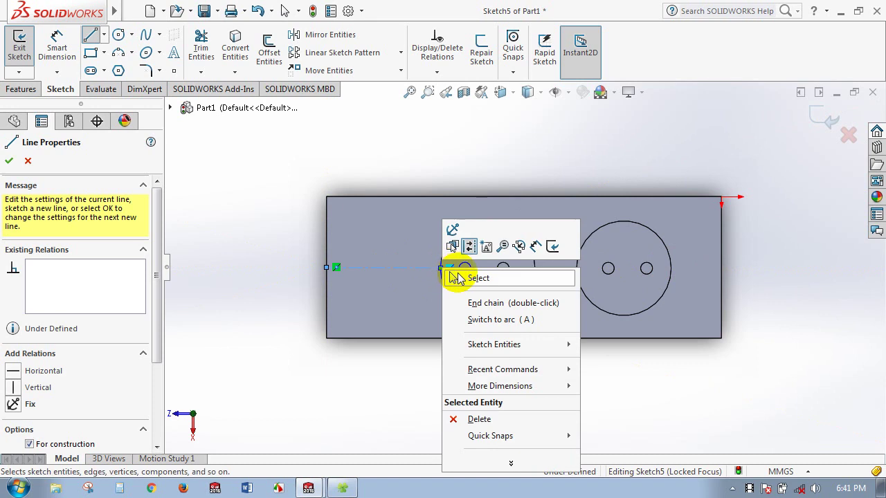
left_click(465, 278)
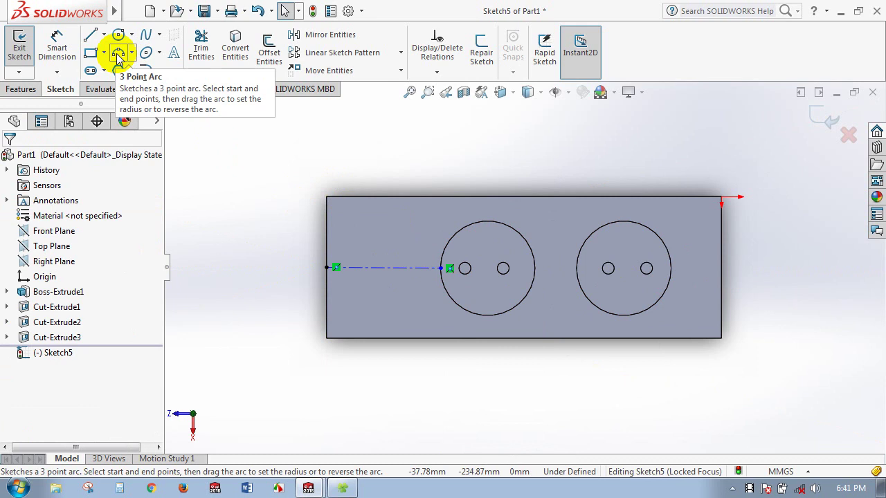
- Draw a three-point arc from the centreline's left end to the block's top edge
left_click(118, 53)
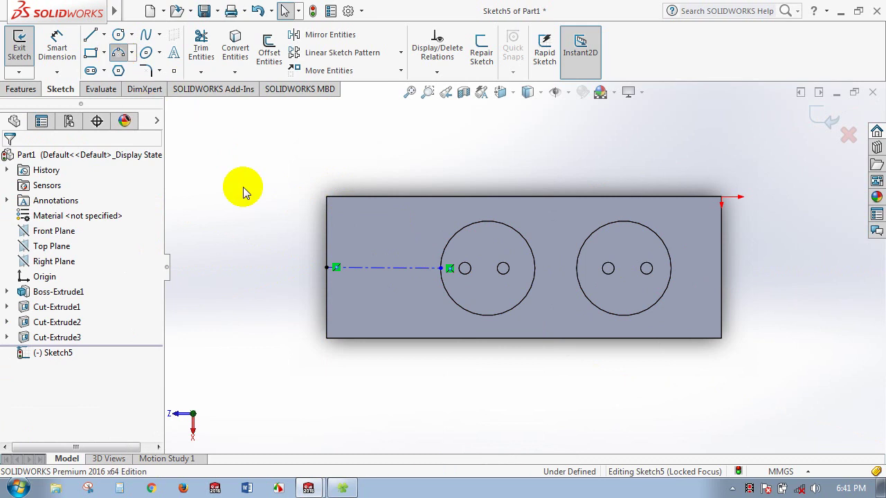
left_click(327, 267)
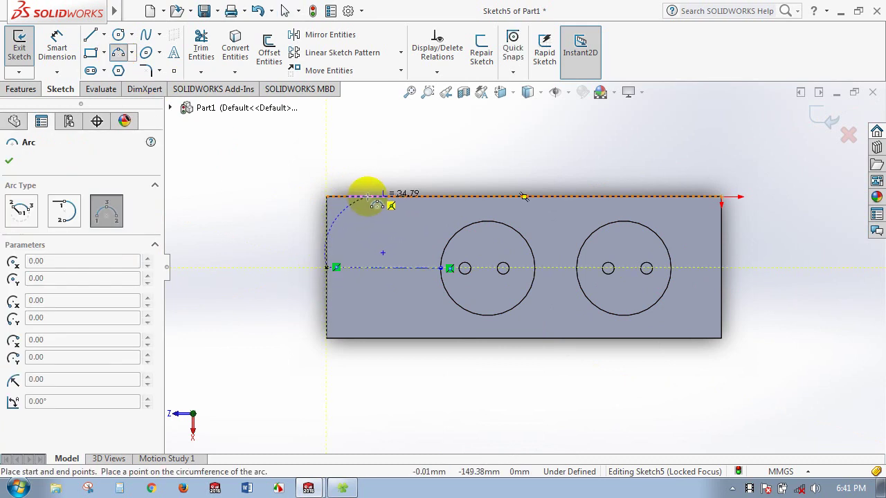
left_click(360, 196)
scroll(325, 222, "down", 5)
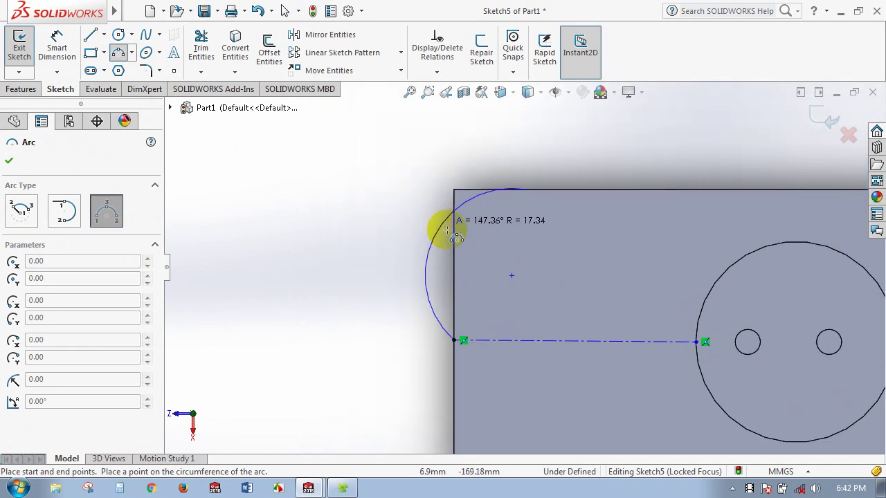
scroll(450, 223, "up", 2)
scroll(494, 263, "down", 2)
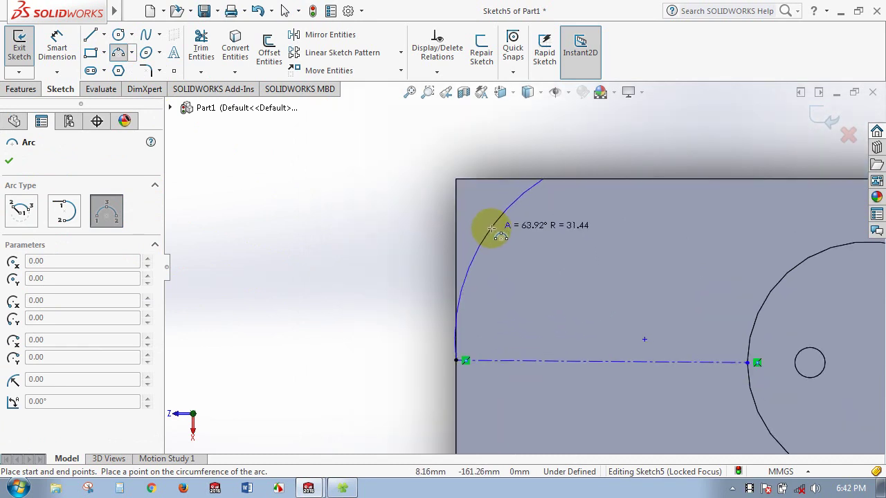
left_click(490, 228)
scroll(494, 233, "up", 2)
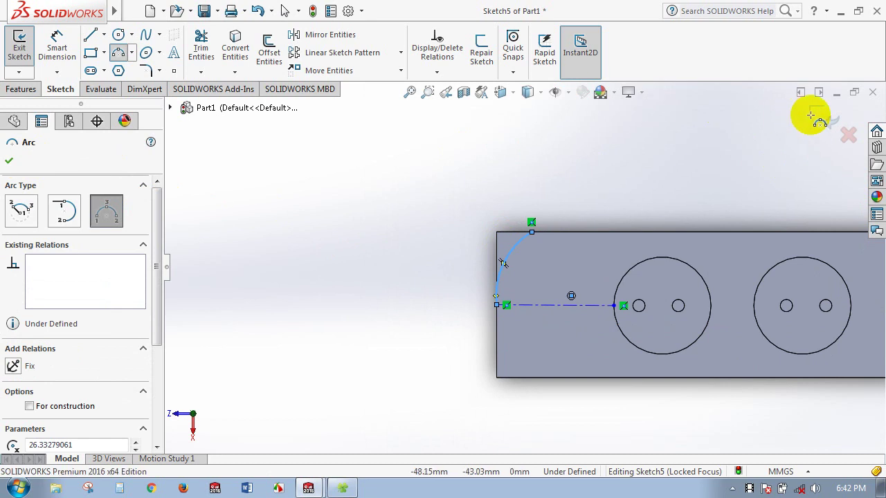
- Discard the changes to Sketch5 and exit back to the part
left_click(848, 135)
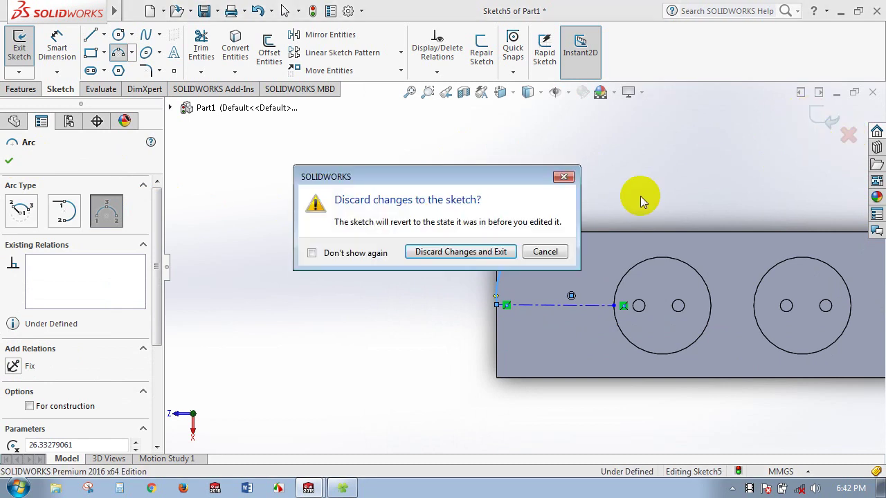
left_click(467, 256)
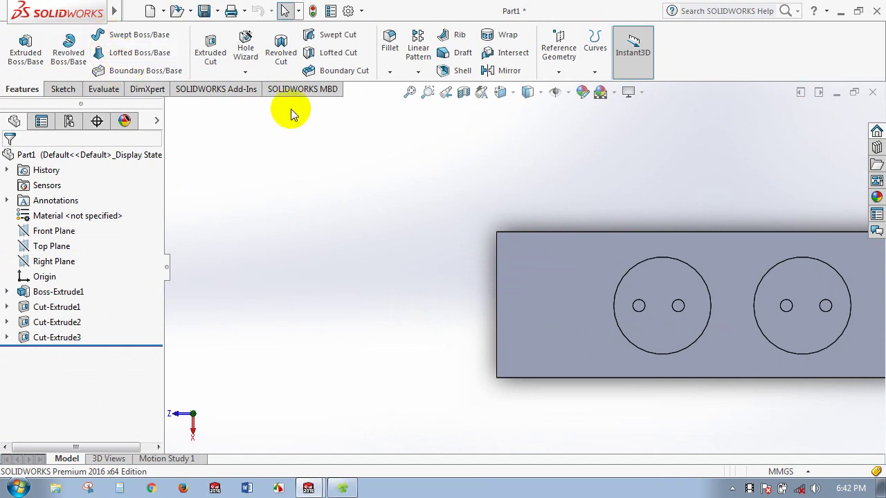
- Start a Fillet and select the block's first end-corner edge
left_click(390, 72)
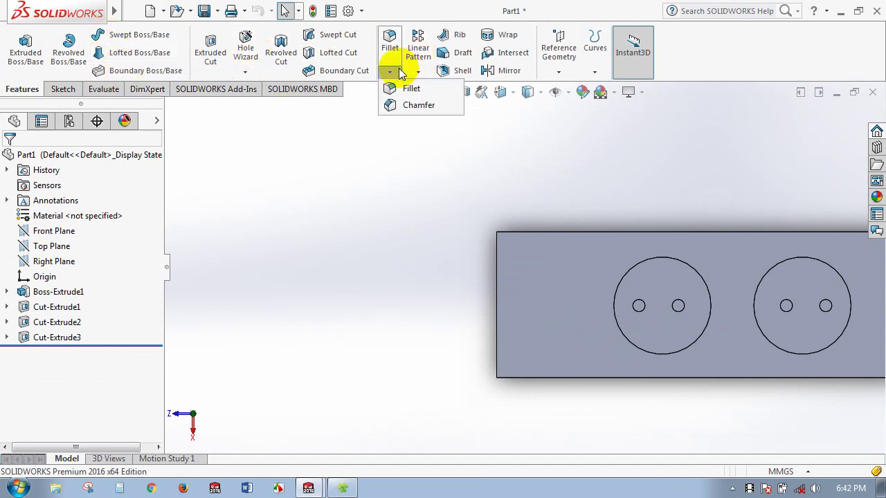
left_click(417, 72)
left_click(390, 72)
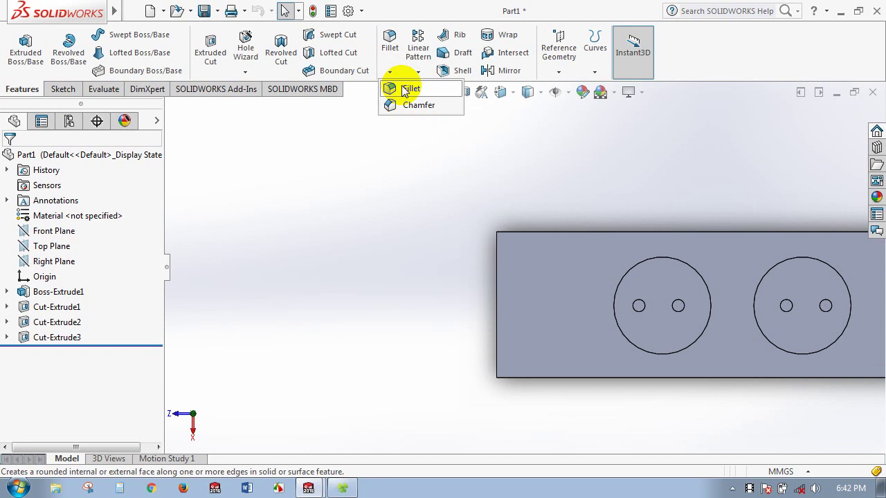
left_click(408, 89)
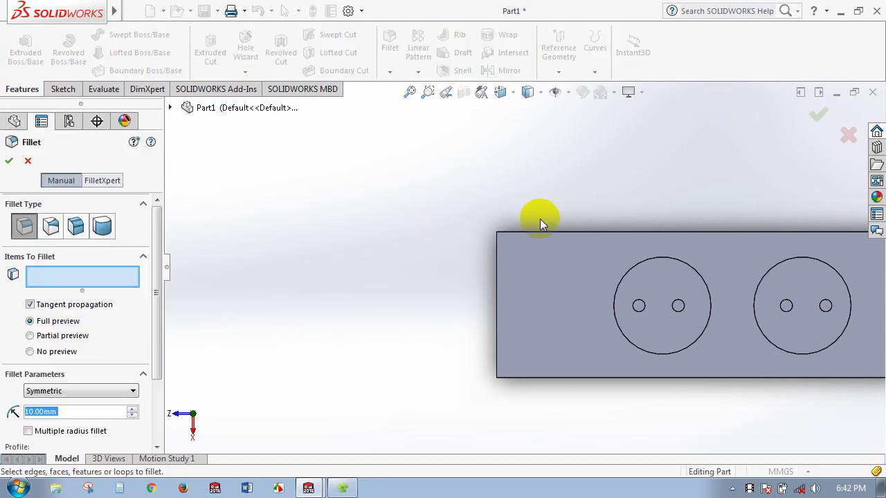
middle_click_drag(539, 218, 568, 233)
left_click(543, 251)
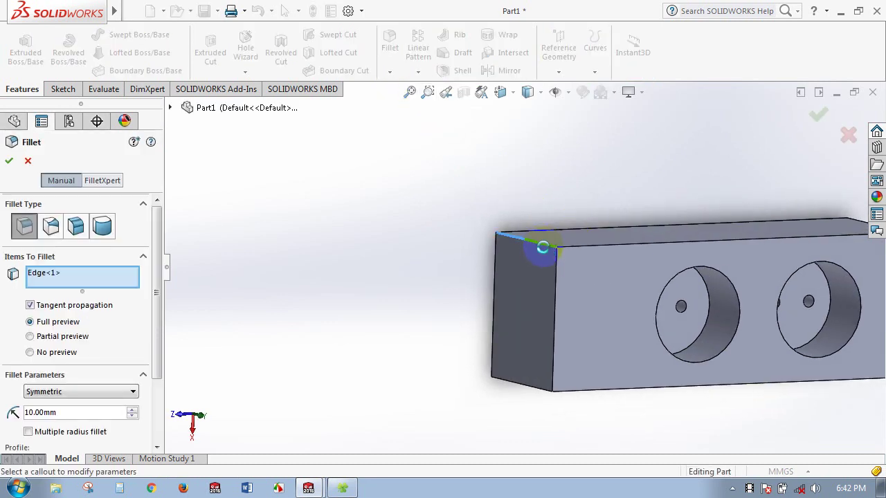
left_click(542, 247)
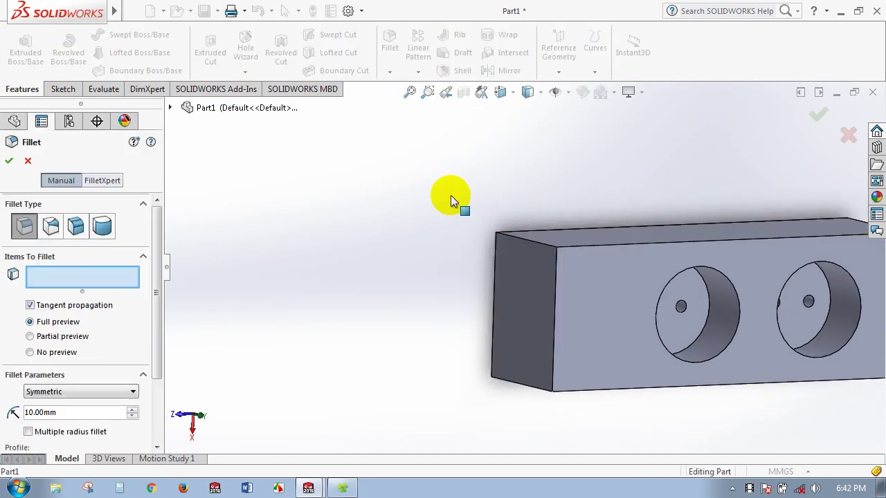
left_click(520, 242)
- Add the left vertical end edge and apply the 10 mm fillet as Fillet1
middle_click_drag(520, 242, 510, 182)
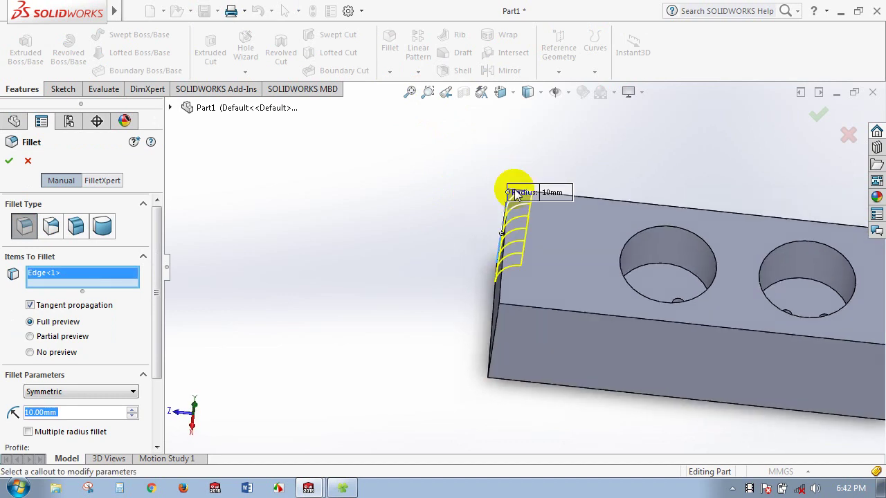
middle_click_drag(510, 346, 493, 298)
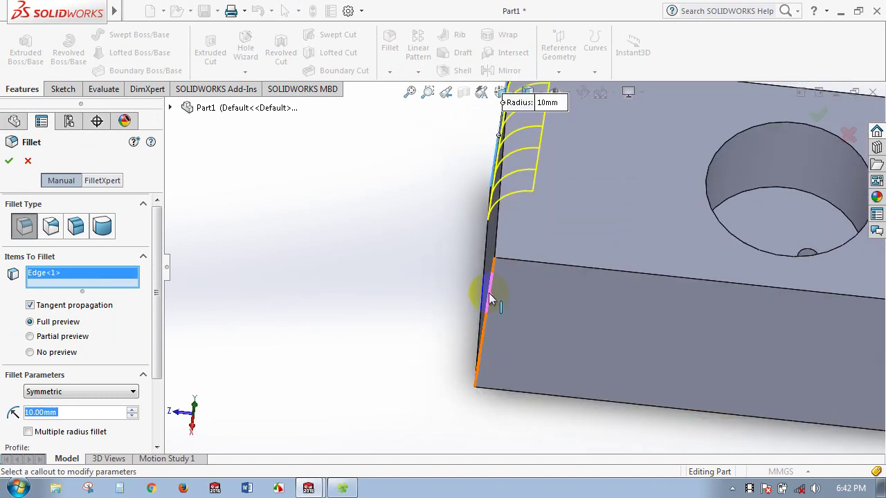
left_click(490, 292)
mouse_move(350, 287)
middle_mouse_down()
mouse_move(415, 273)
mouse_move(453, 340)
mouse_move(432, 342)
middle_mouse_up()
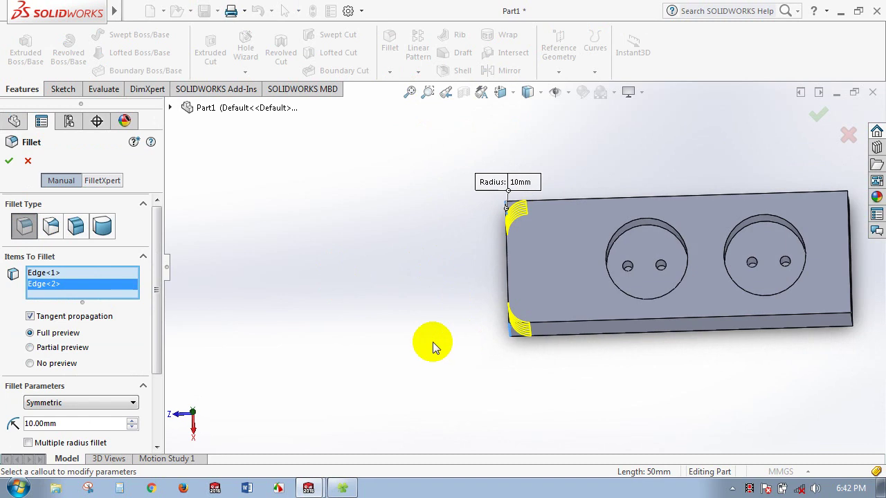
left_click(13, 159)
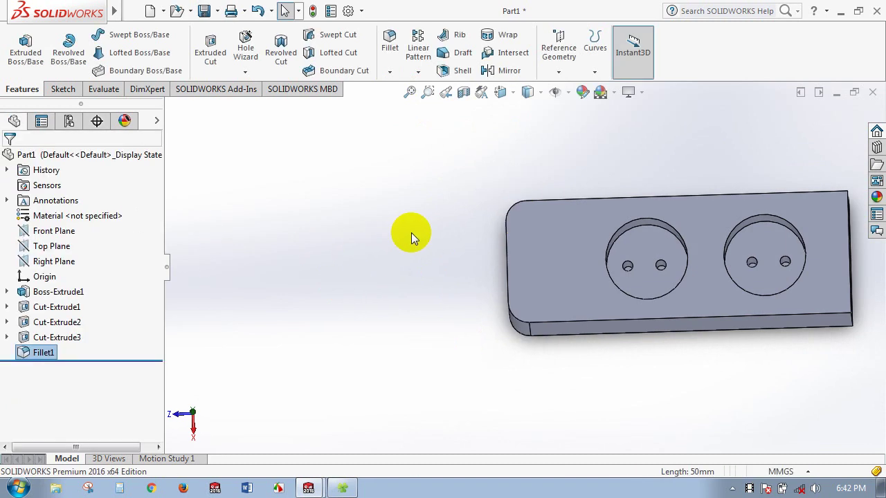
middle_click_drag(475, 239, 503, 265)
mouse_move(490, 245)
middle_mouse_down()
mouse_move(464, 235)
mouse_move(473, 193)
middle_mouse_up()
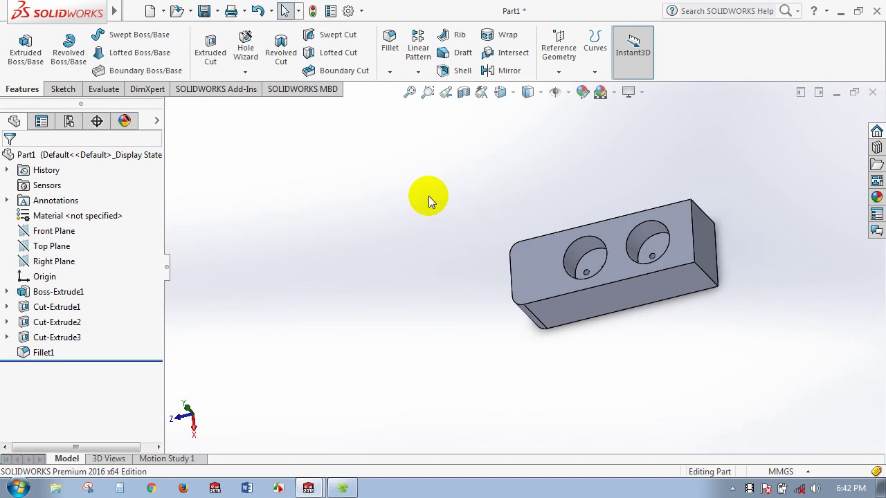
- Start a new Fillet and select the block's long top edge
left_click(390, 72)
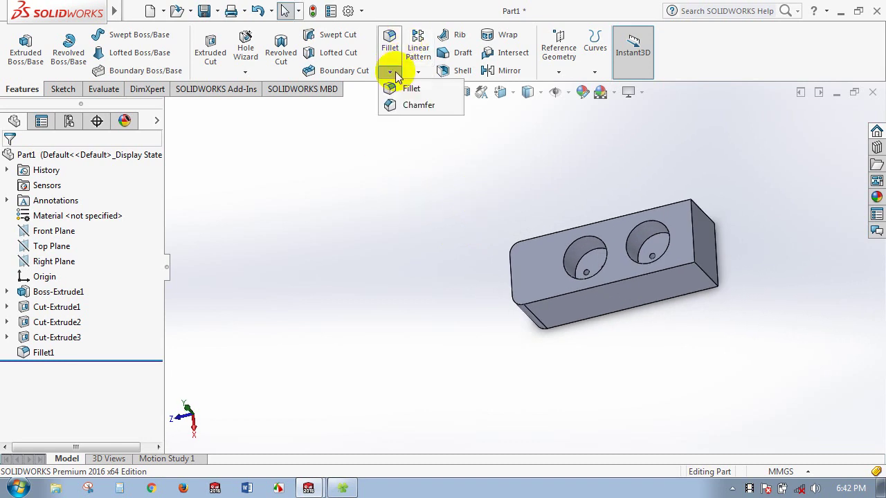
left_click(404, 87)
middle_click_drag(541, 221, 586, 276)
scroll(583, 254, "down", 3)
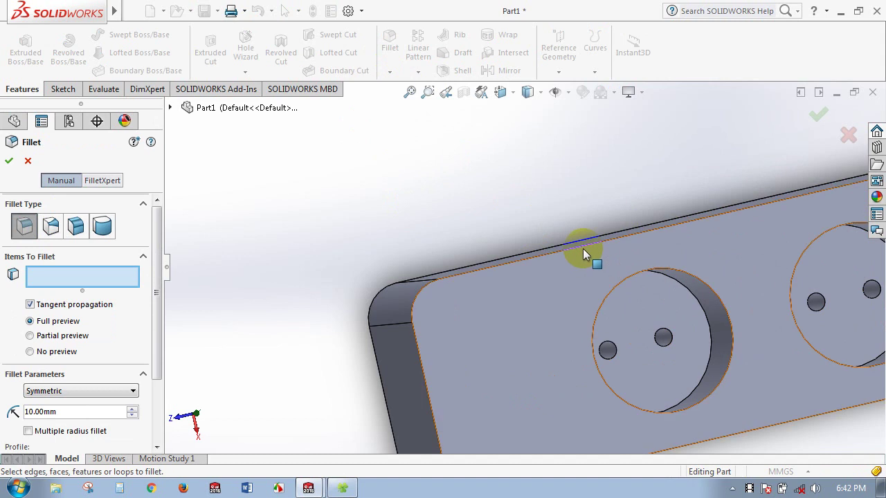
left_click(583, 247)
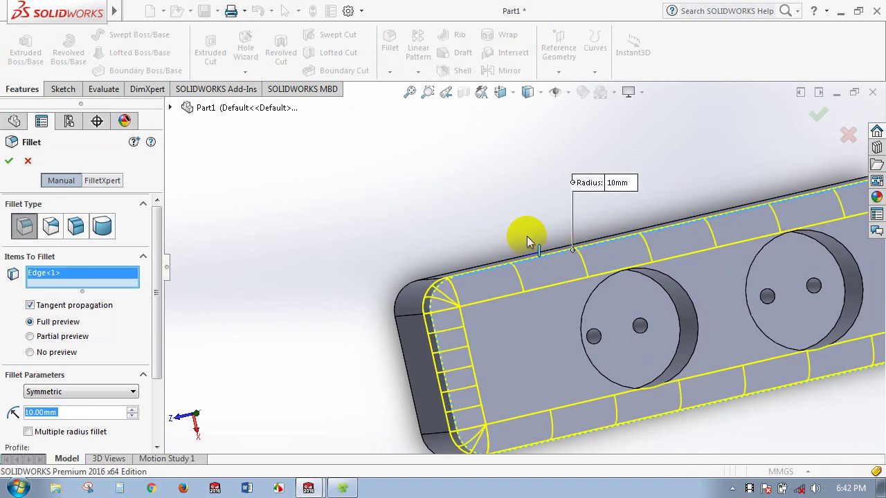
mouse_move(526, 235)
middle_mouse_down()
mouse_move(498, 172)
mouse_move(484, 187)
middle_mouse_up()
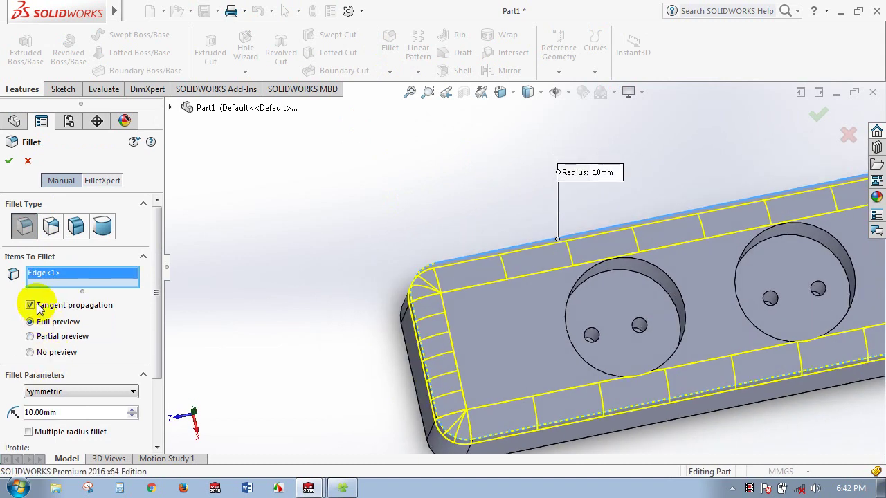
scroll(59, 366, "down", 3)
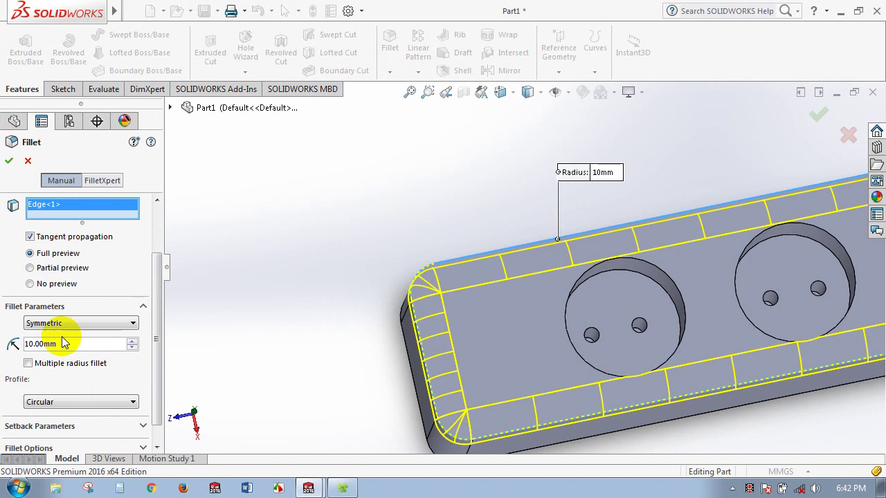
- Set the fillet radius to 3 mm
left_click_drag(75, 346, 6, 338)
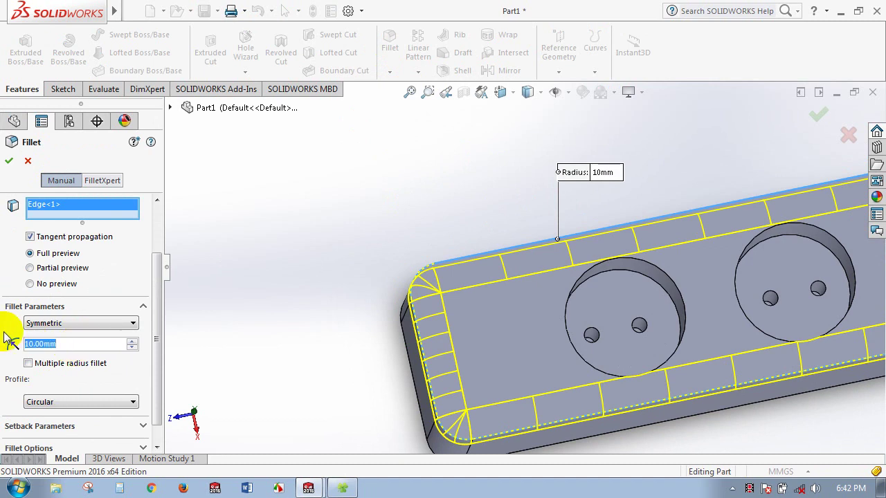
type("2")
key("Return")
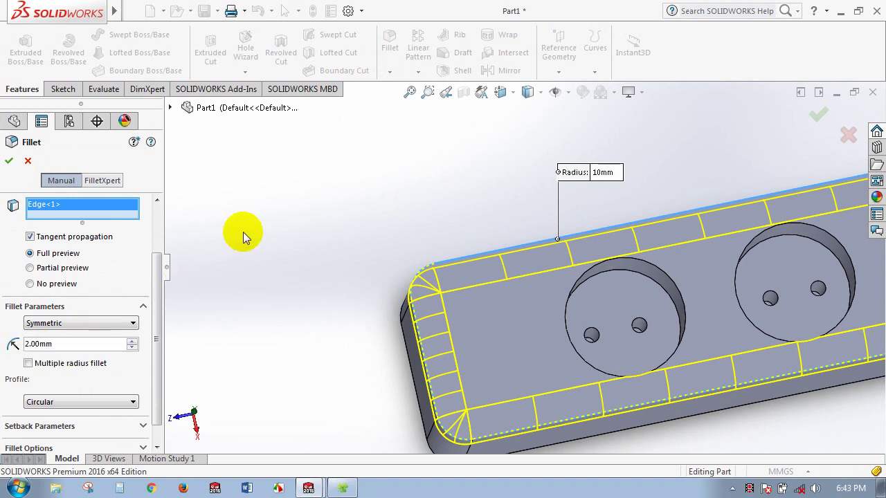
middle_click_drag(452, 223, 424, 129)
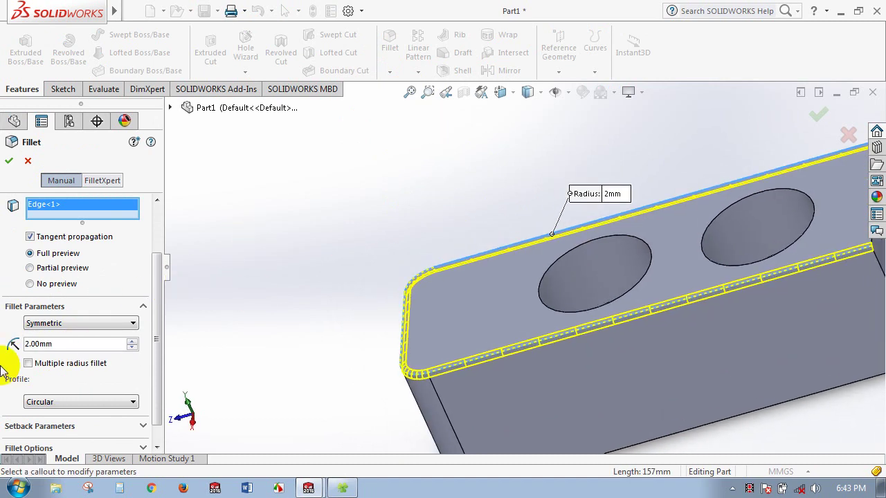
left_click_drag(76, 344, 12, 339)
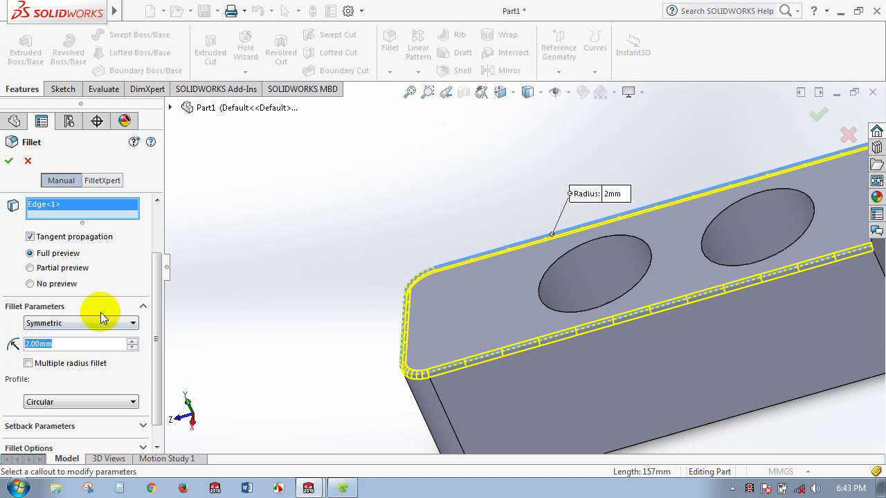
type("3")
key("Return")
- Add another edge, the vertical end edge and two bottom edges to the fillet
middle_click_drag(415, 298, 362, 275)
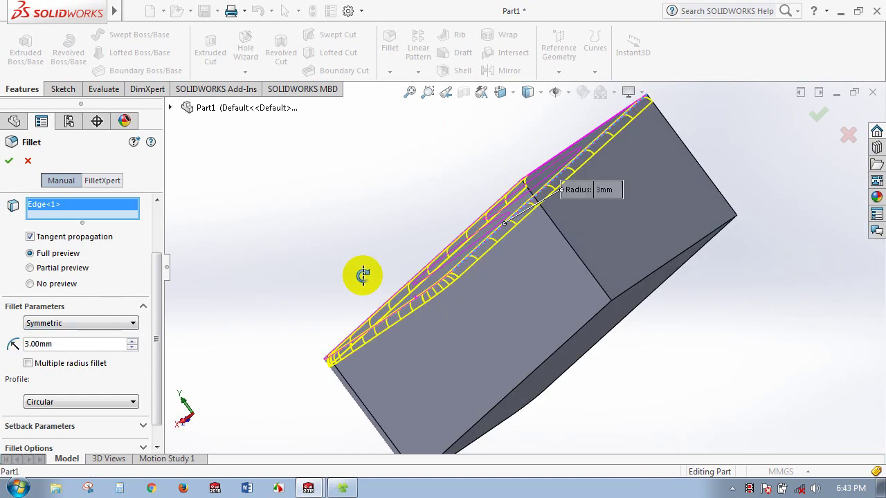
left_click(113, 220)
left_click(572, 265)
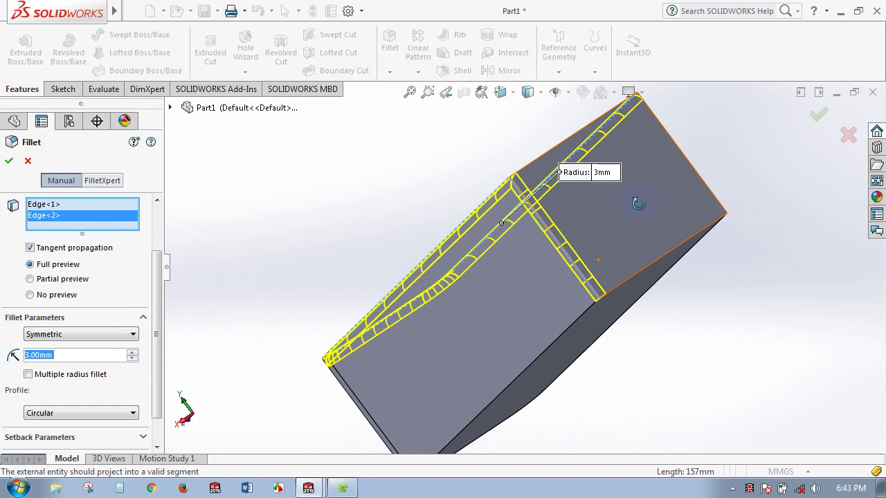
middle_click_drag(637, 200, 498, 226)
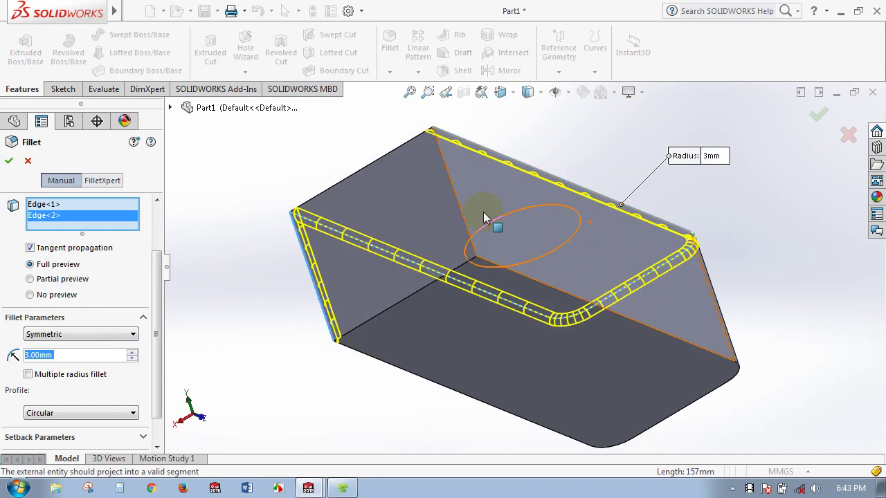
left_click(450, 183)
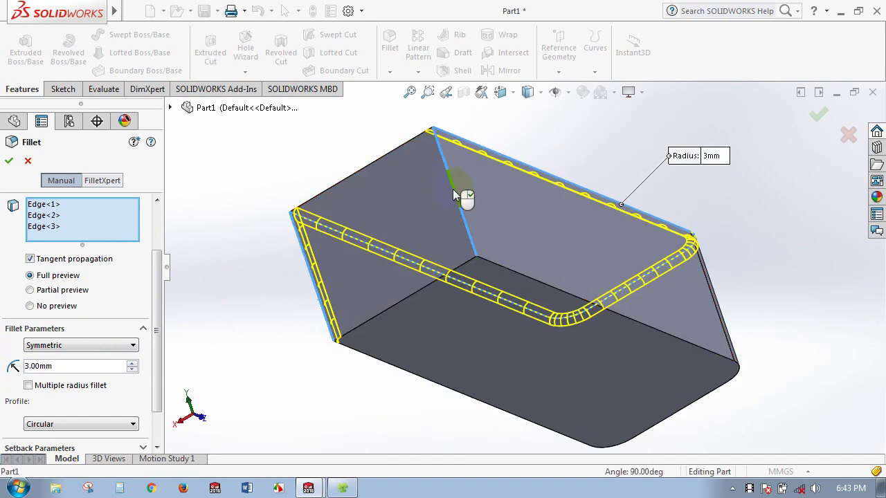
left_click(507, 265)
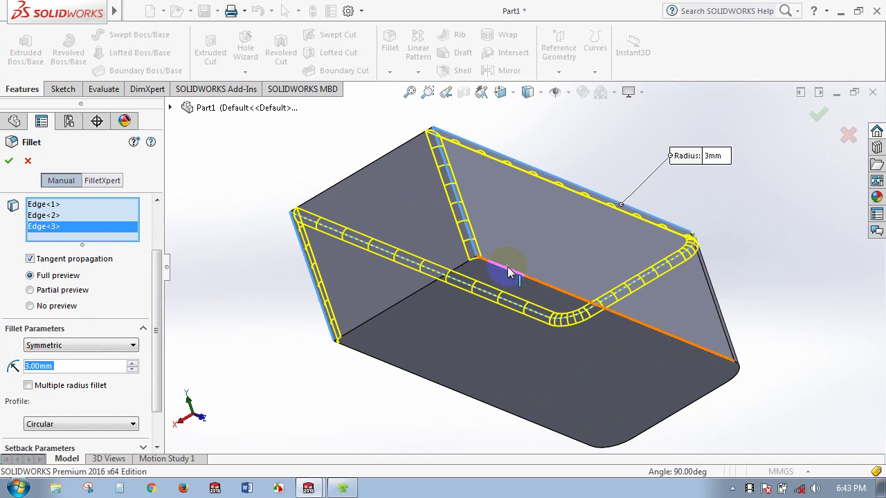
left_click(401, 300)
- Add the last remaining edge and accept the 3 mm fillet on six edges as Fillet2
scroll(483, 298, "up", 3)
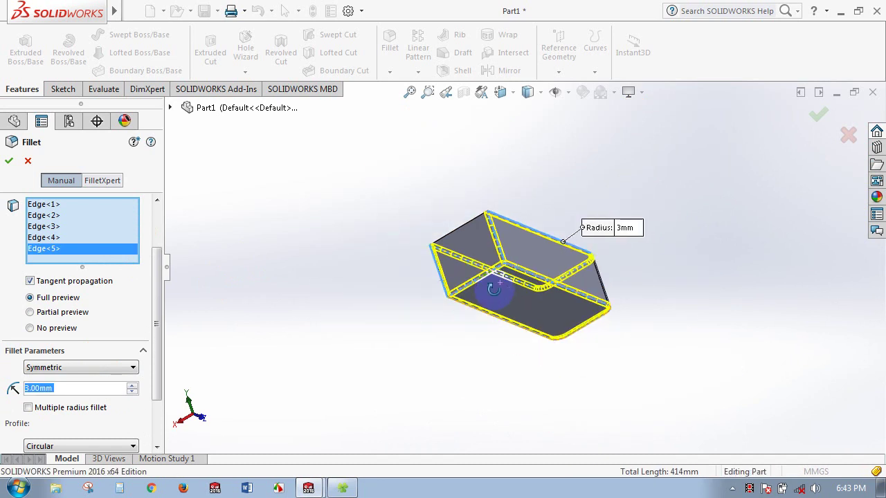
mouse_move(483, 299)
middle_mouse_down()
mouse_move(487, 270)
mouse_move(436, 270)
mouse_move(481, 300)
middle_mouse_up()
scroll(487, 270, "down", 3)
scroll(480, 300, "down", 3)
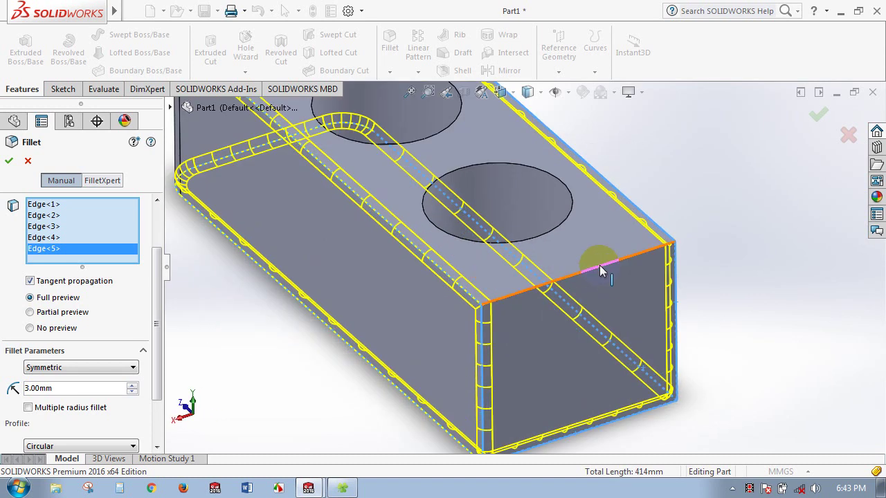
left_click(599, 265)
scroll(576, 278, "up", 3)
mouse_move(572, 277)
middle_mouse_down()
mouse_move(572, 261)
mouse_move(526, 269)
mouse_move(484, 263)
middle_mouse_up()
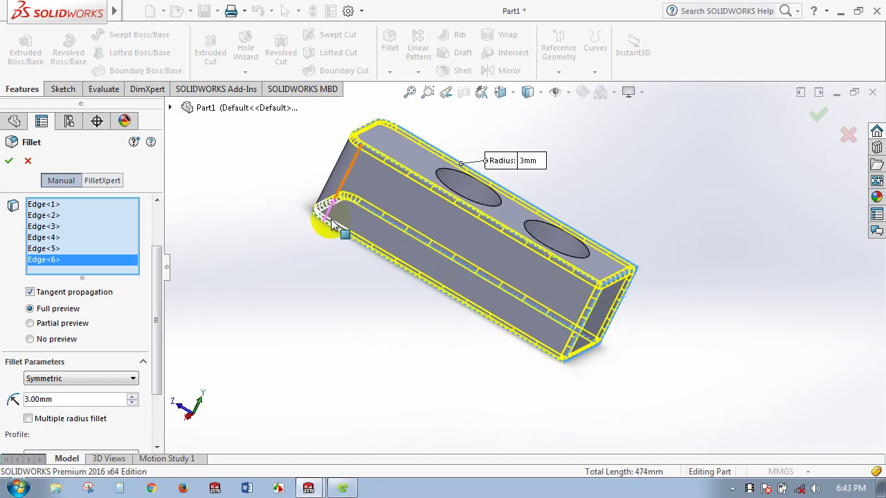
left_click(7, 163)
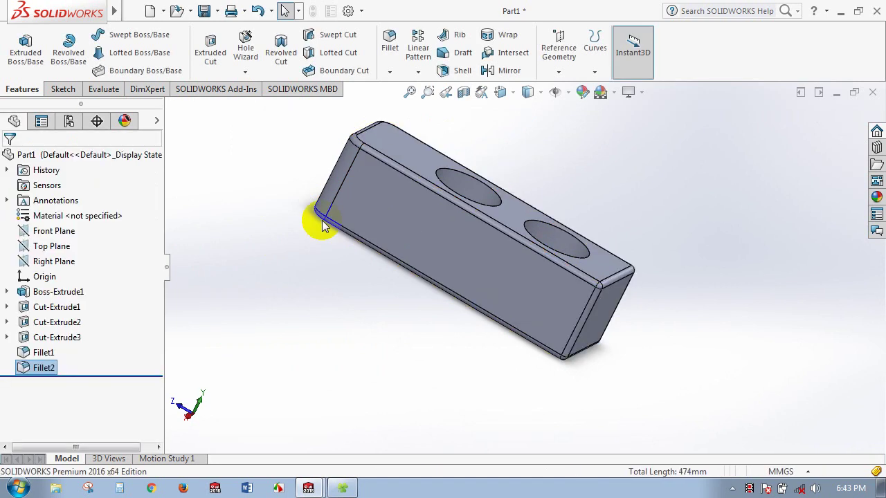
mouse_move(668, 190)
middle_mouse_down()
mouse_move(377, 299)
mouse_move(415, 372)
mouse_move(419, 415)
mouse_move(439, 423)
mouse_move(367, 340)
mouse_move(286, 406)
mouse_move(450, 312)
mouse_move(518, 395)
mouse_move(516, 443)
middle_mouse_up()
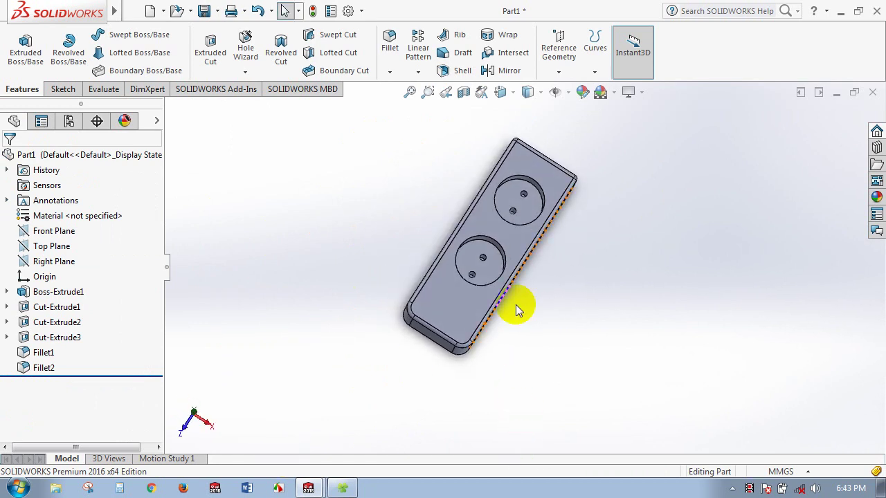
scroll(516, 304, "up", 3)
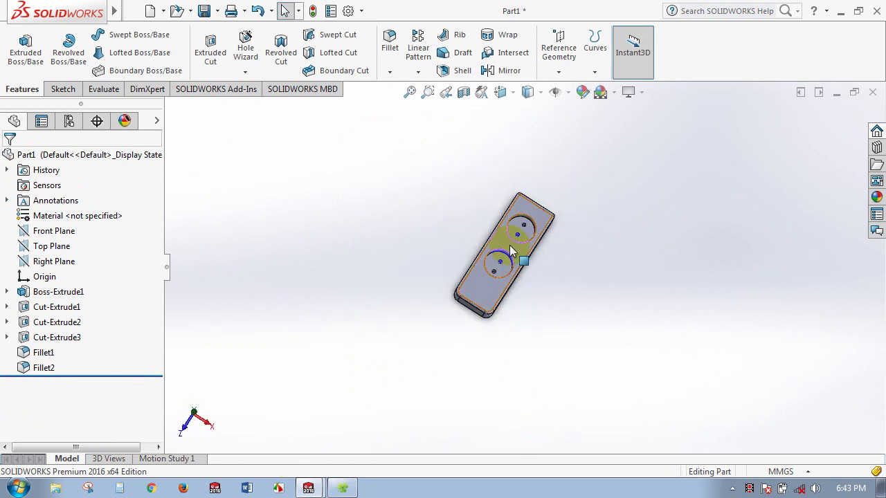
mouse_move(510, 246)
middle_mouse_down()
mouse_move(451, 205)
mouse_move(476, 220)
middle_mouse_up()
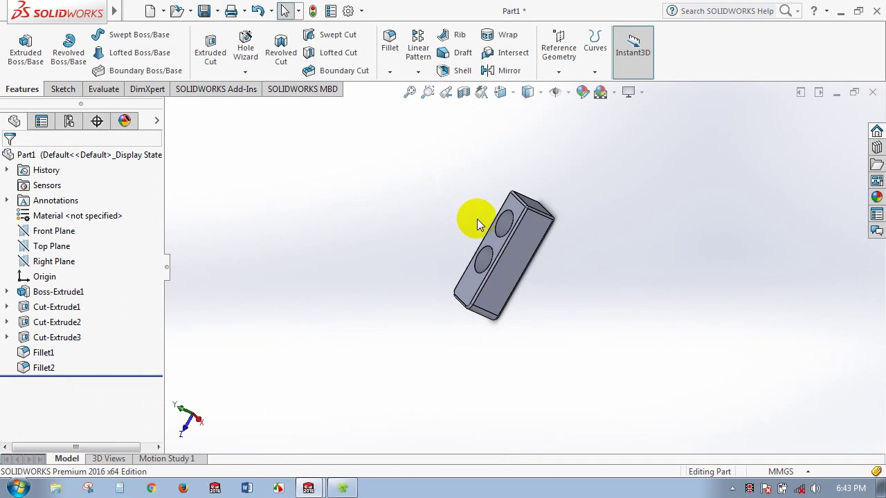
scroll(484, 228, "down", 3)
scroll(488, 243, "down", 3)
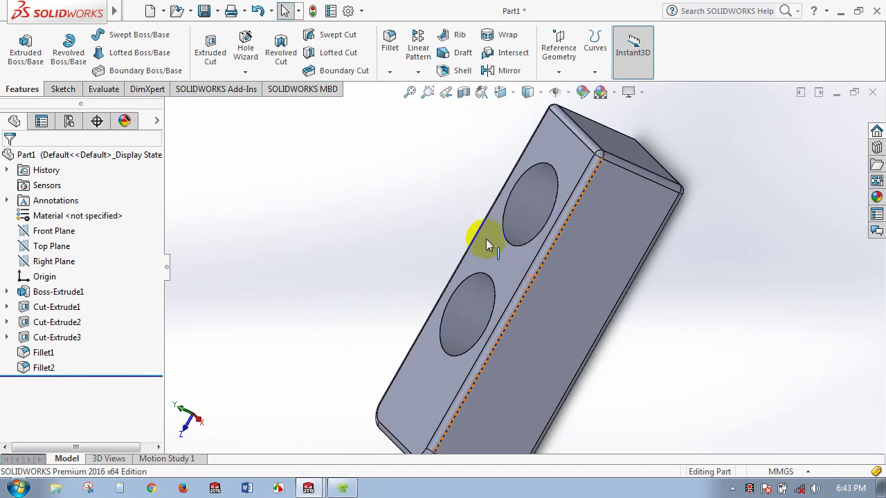
middle_click_drag(488, 243, 523, 258)
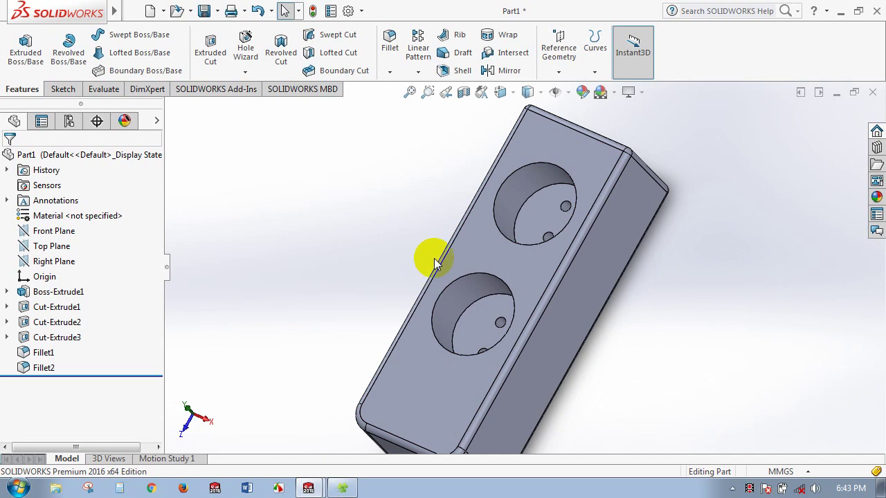
scroll(434, 263, "up", 2)
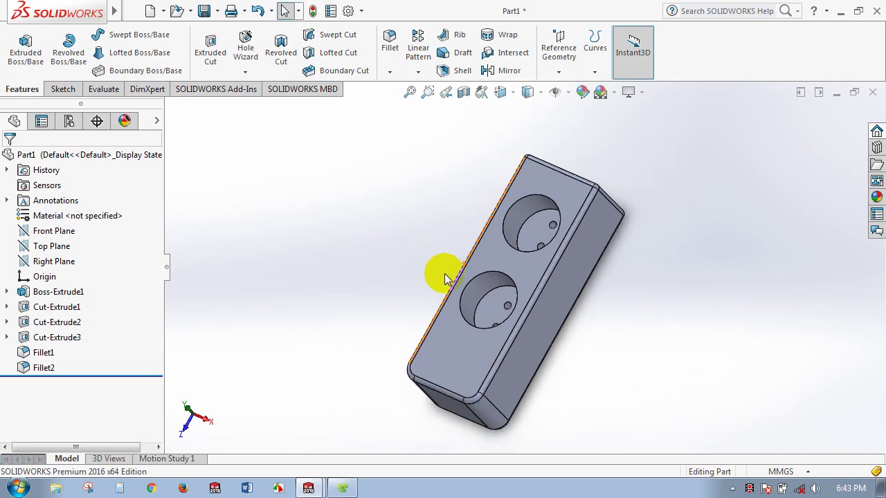